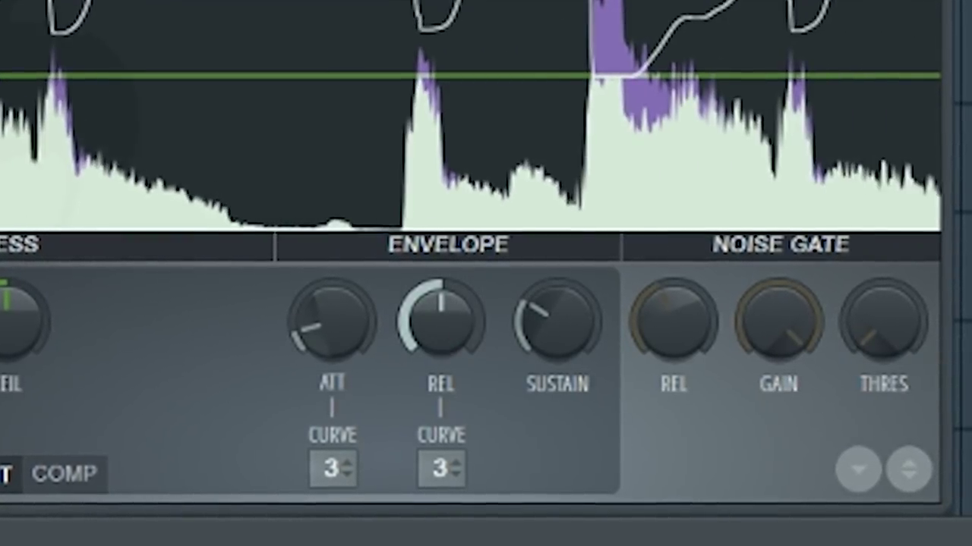
pyautogui.moveTo(434, 330)
pyautogui.mouseDown()
pyautogui.moveTo(434, 320)
pyautogui.moveTo(439, 327)
pyautogui.mouseUp()
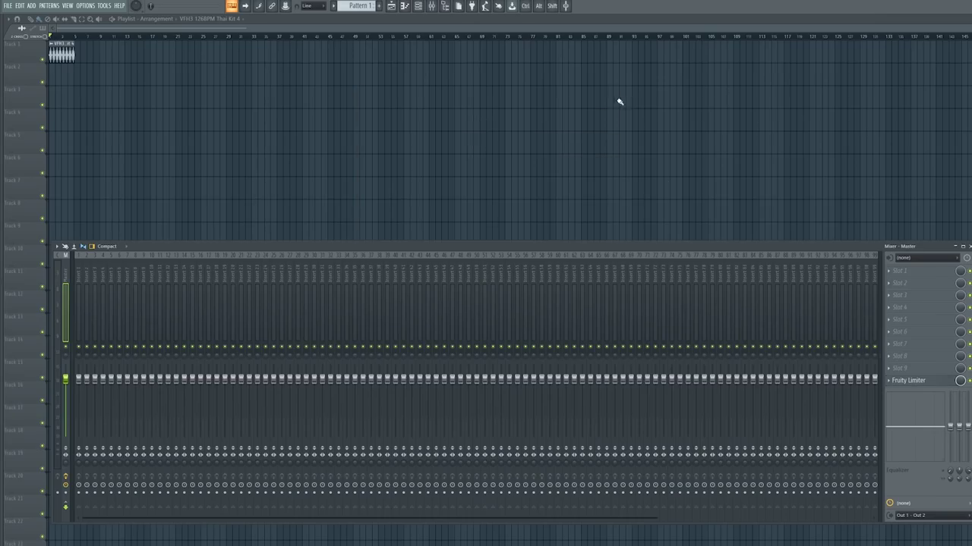
pyautogui.click(890, 357)
pyautogui.moveTo(900, 364)
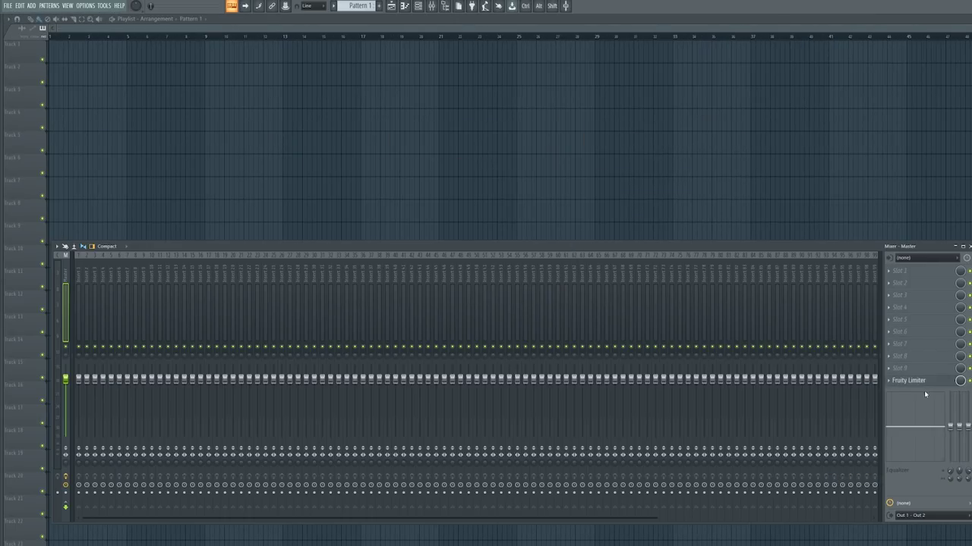
pyautogui.click(894, 360)
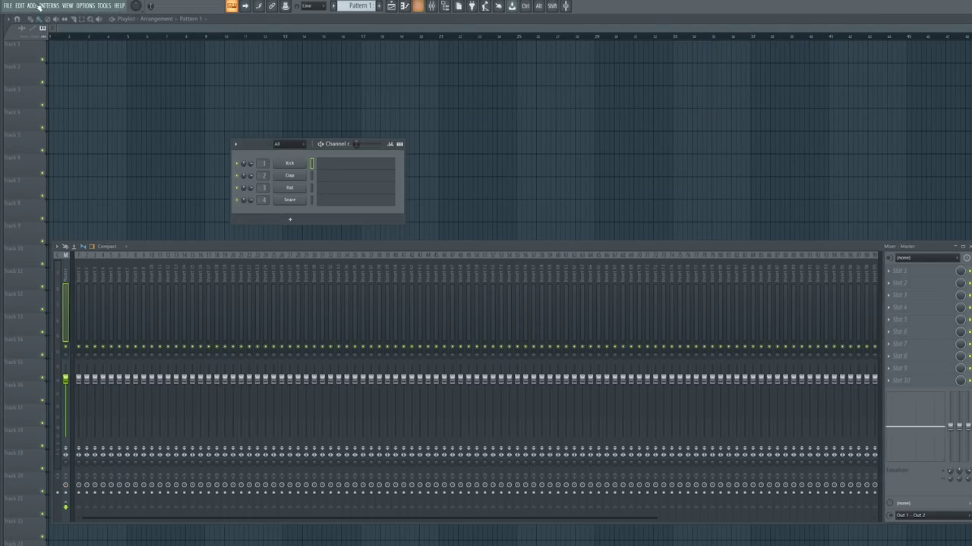
# Step: Look through the template categories available for starting a new project, including Minimal
pyautogui.hotkey('ctrl', 'n')
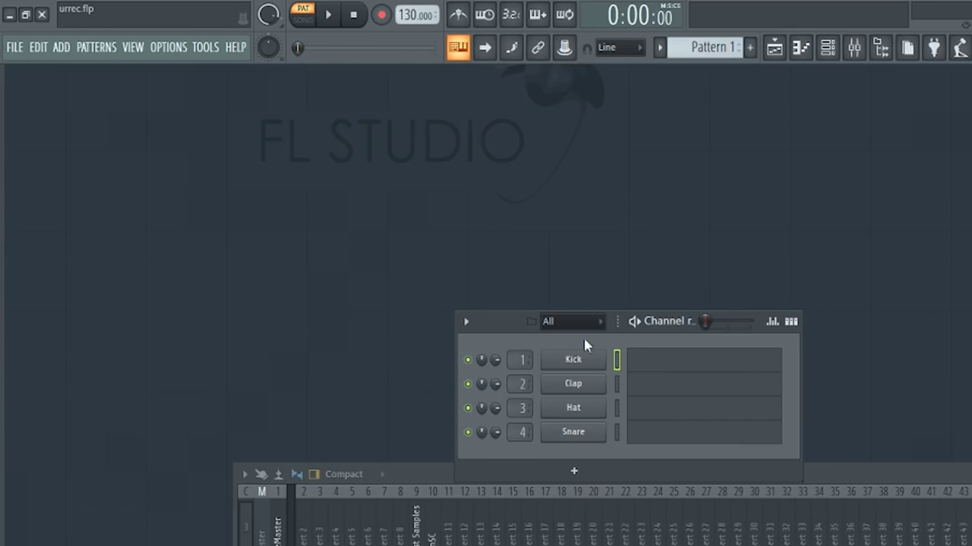
pyautogui.click(20, 54)
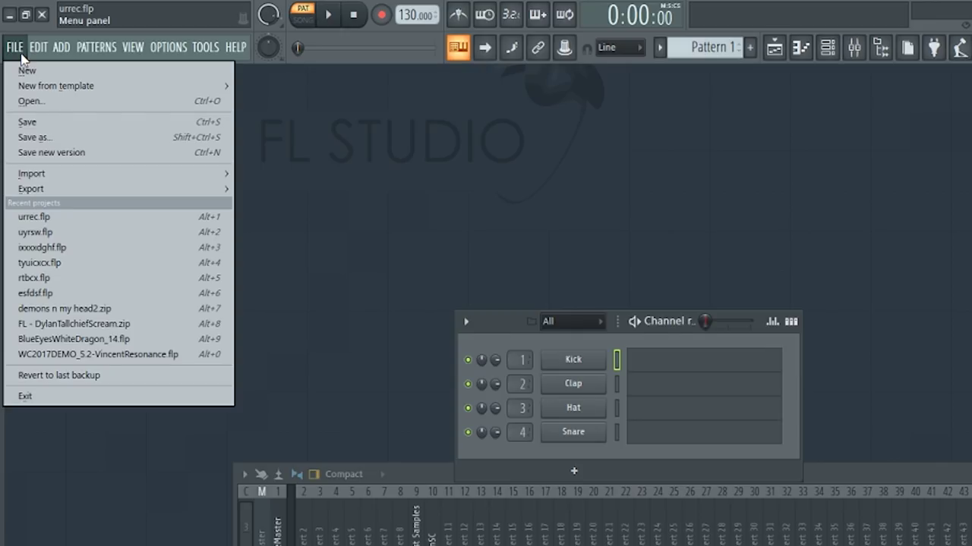
pyautogui.moveTo(35, 89)
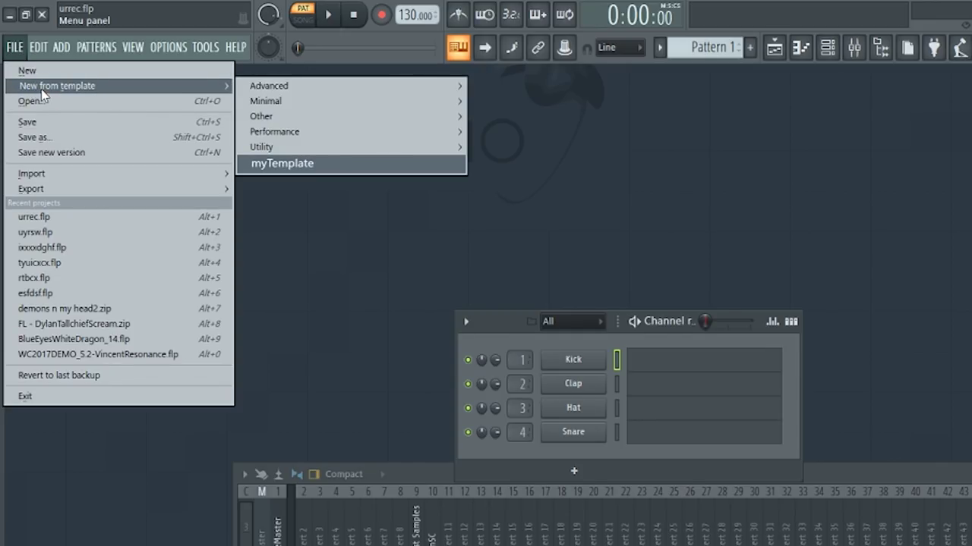
pyautogui.moveTo(354, 104)
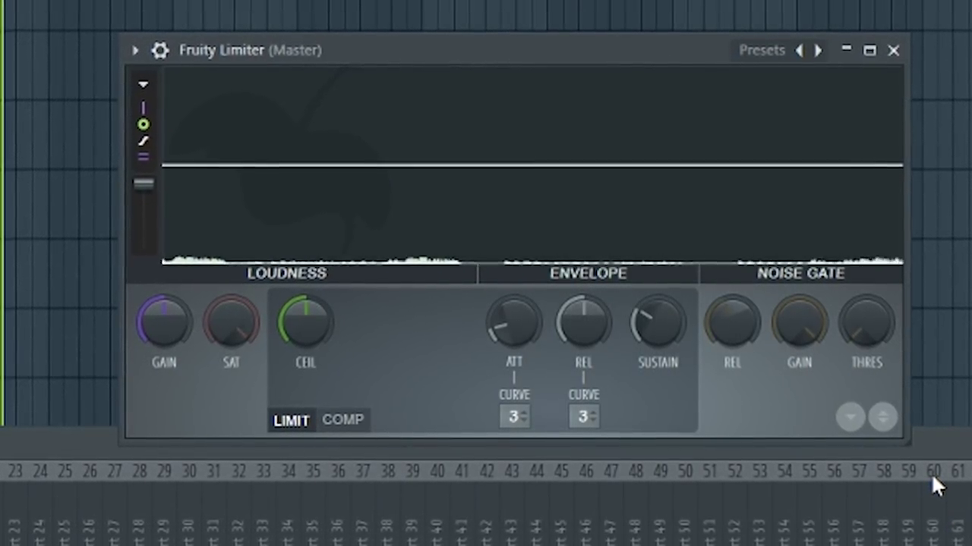
# Step: Open the Fruity Limiter on the Master track and raise its gain to 5.6 dB
pyautogui.moveTo(150, 334); pyautogui.dragTo(149, 262)
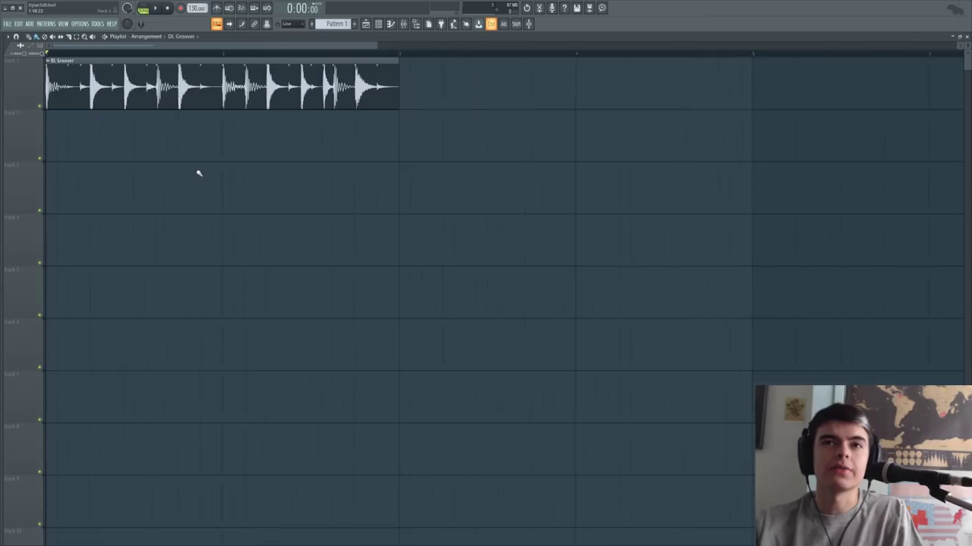
pyautogui.scroll(-2, 194, 167)
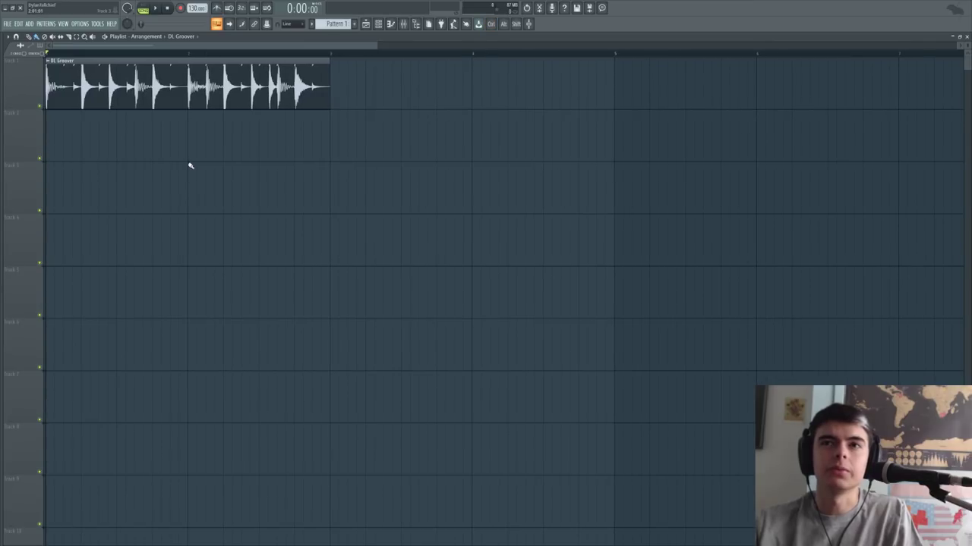
pyautogui.scroll(1, 104, 126)
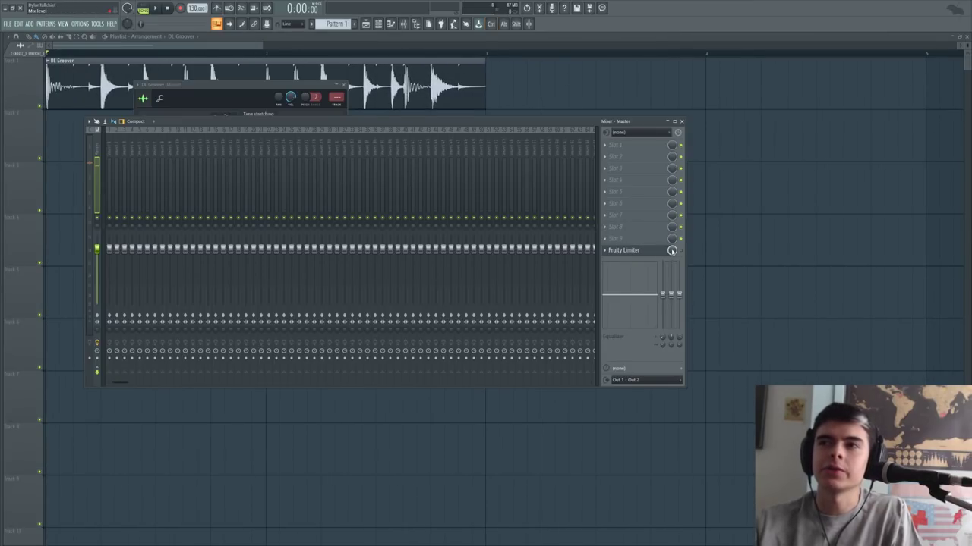
pyautogui.click(658, 250)
pyautogui.moveTo(389, 190); pyautogui.dragTo(408, 137)
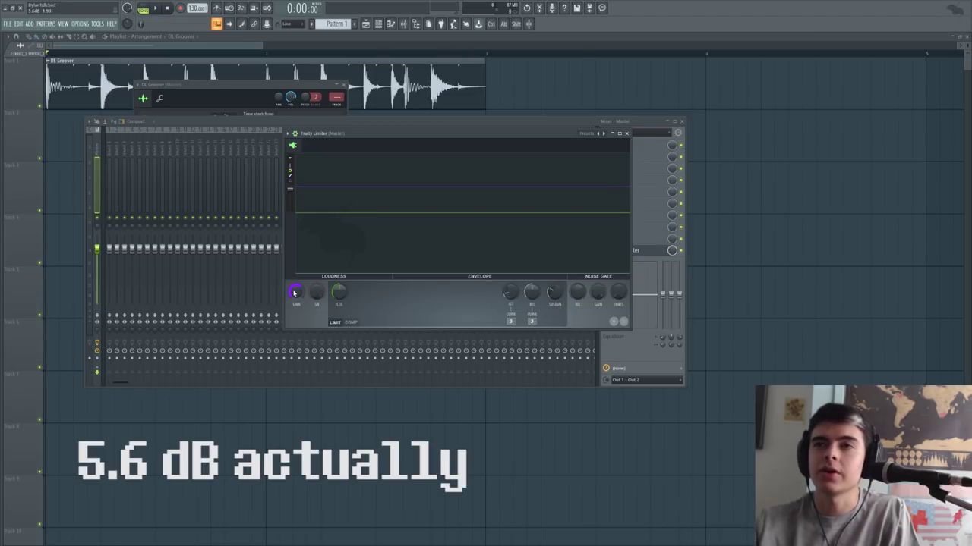
# Step: Play the DL Groover loop through the Fruity Limiter, and bypass the limiter on the Master track for comparison
pyautogui.press('space')
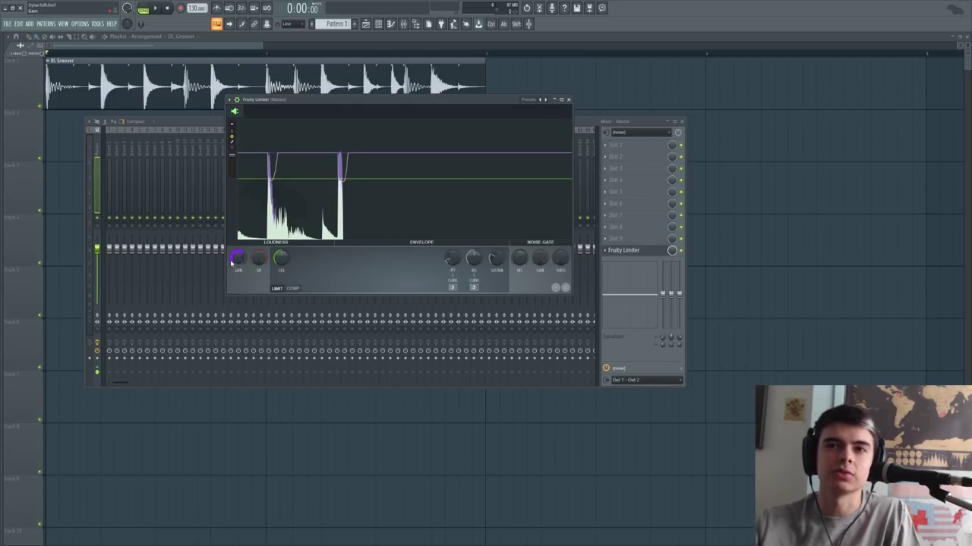
pyautogui.press('space')
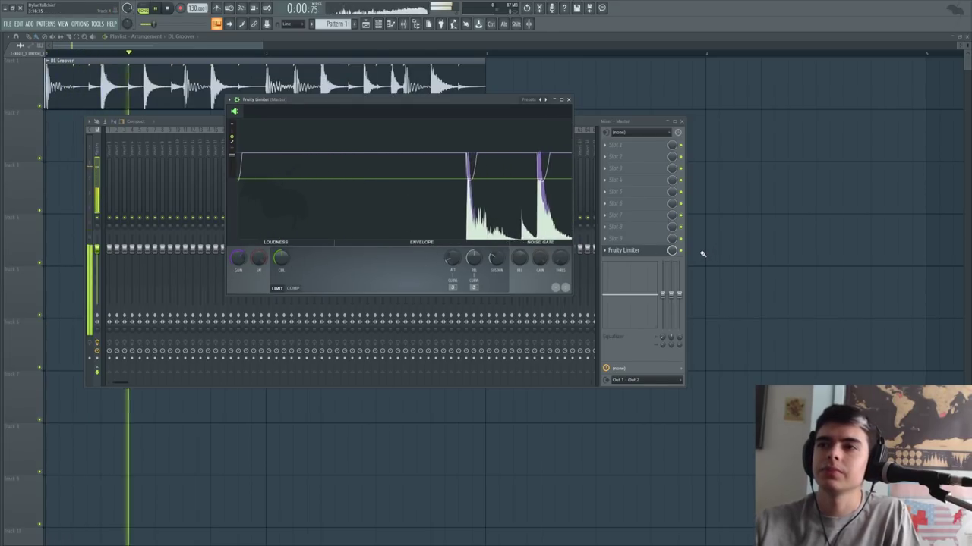
pyautogui.click(682, 250)
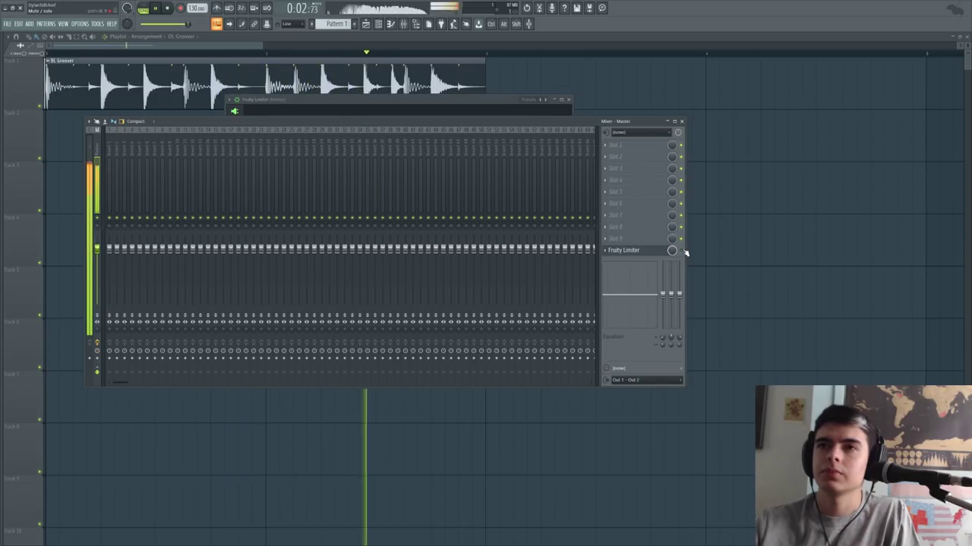
pyautogui.press('space')
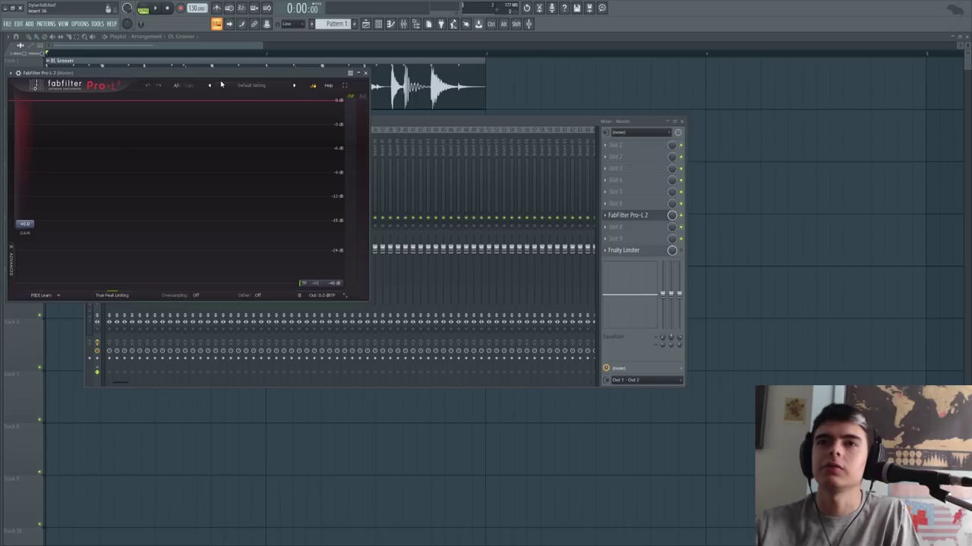
# Step: Set the FabFilter Pro-L 2 gain to +5.6 dB and audition the loop with the plugin bypassed and enabled
pyautogui.moveTo(168, 253); pyautogui.dragTo(168, 226)
pyautogui.moveTo(331, 104); pyautogui.dragTo(470, 99)
pyautogui.press('space')
pyautogui.click(641, 123)
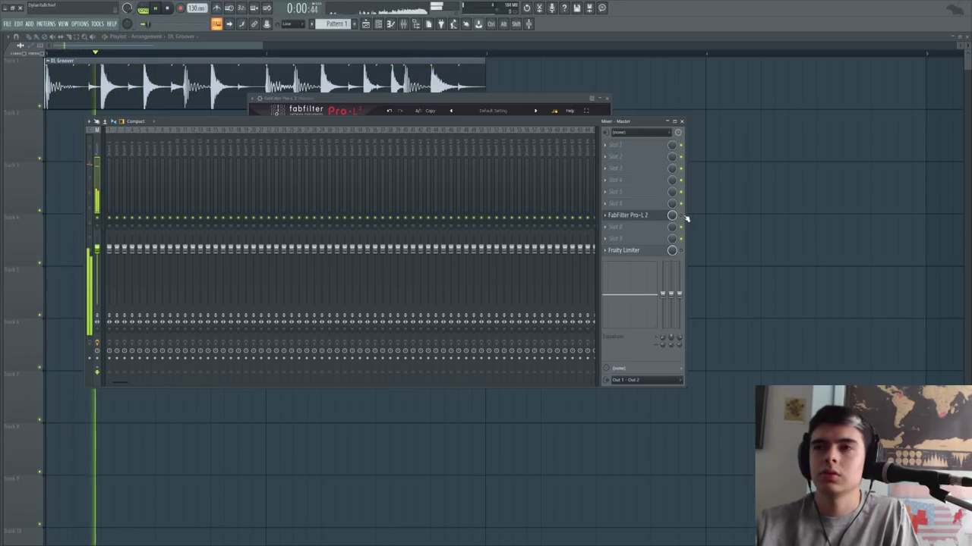
pyautogui.moveTo(417, 97); pyautogui.dragTo(408, 85)
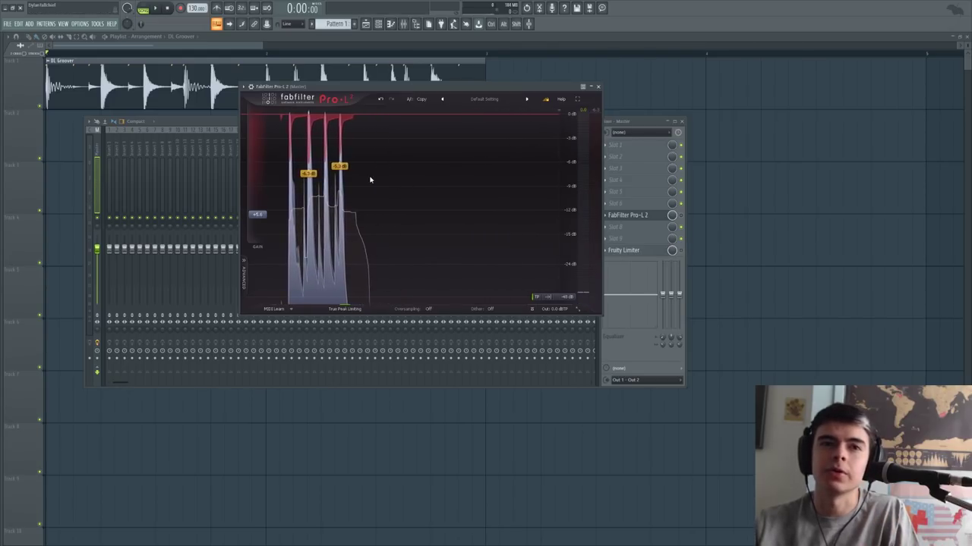
pyautogui.click(683, 219)
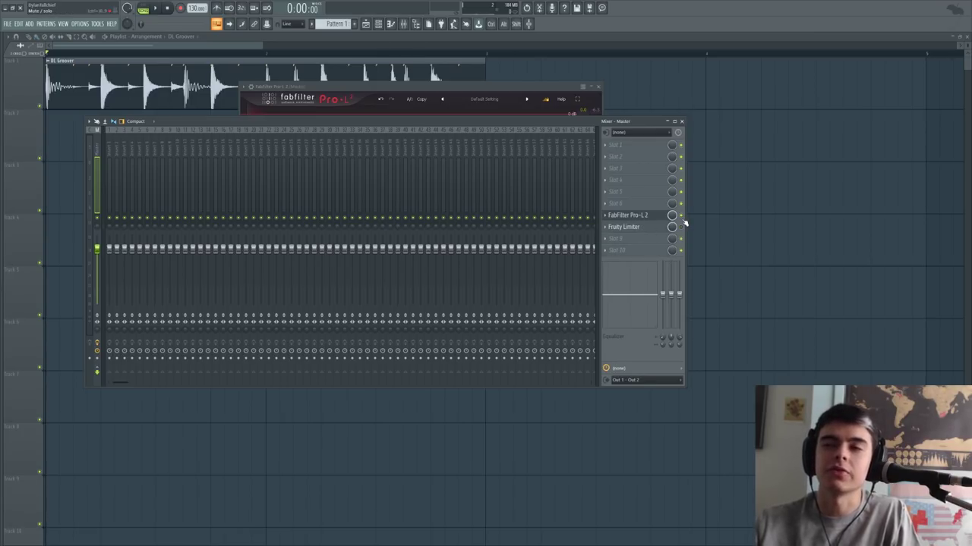
# Step: Compare the two limiters on the loop by alternately enabling FabFilter Pro-L 2 and Fruity Limiter during playback
pyautogui.press('space')
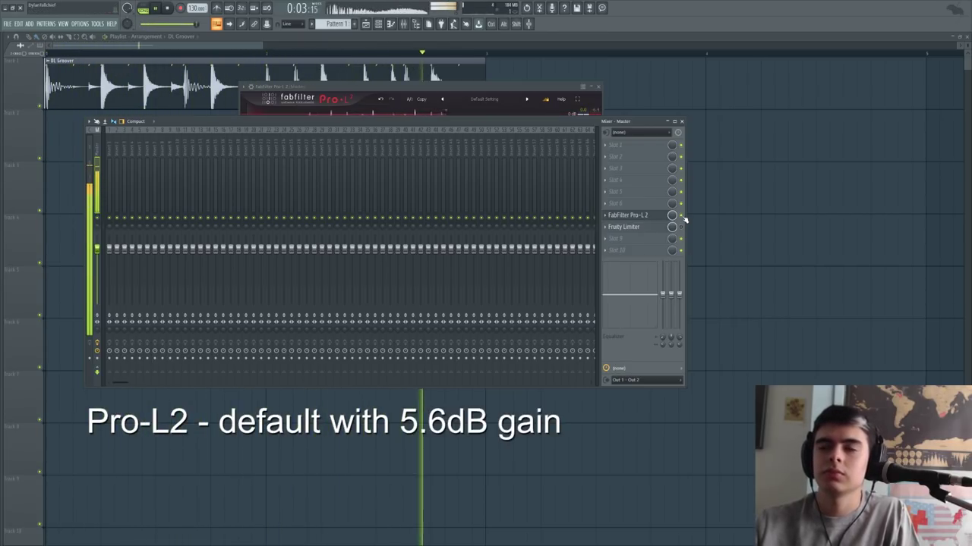
pyautogui.press('space')
pyautogui.click(681, 215)
pyautogui.click(680, 227)
pyautogui.press('space')
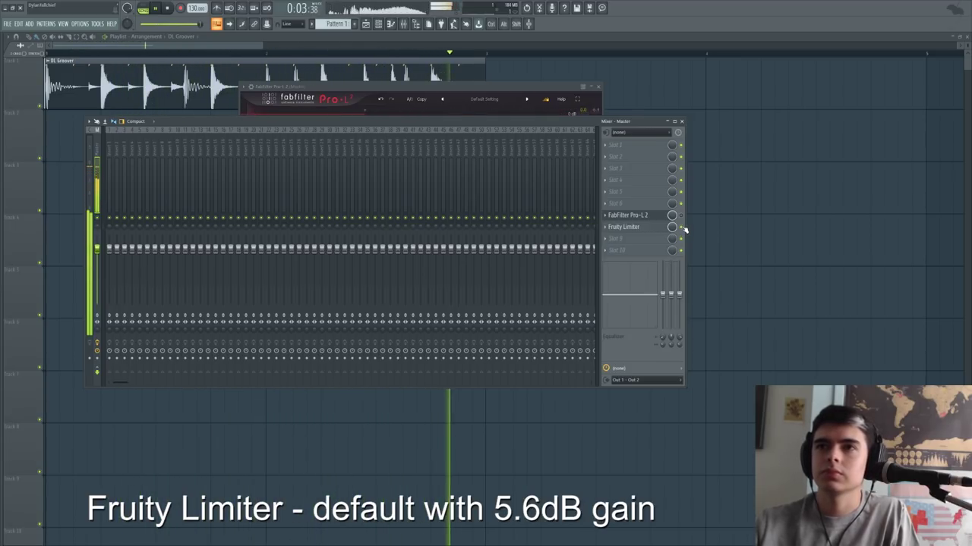
pyautogui.click(681, 227)
pyautogui.click(681, 216)
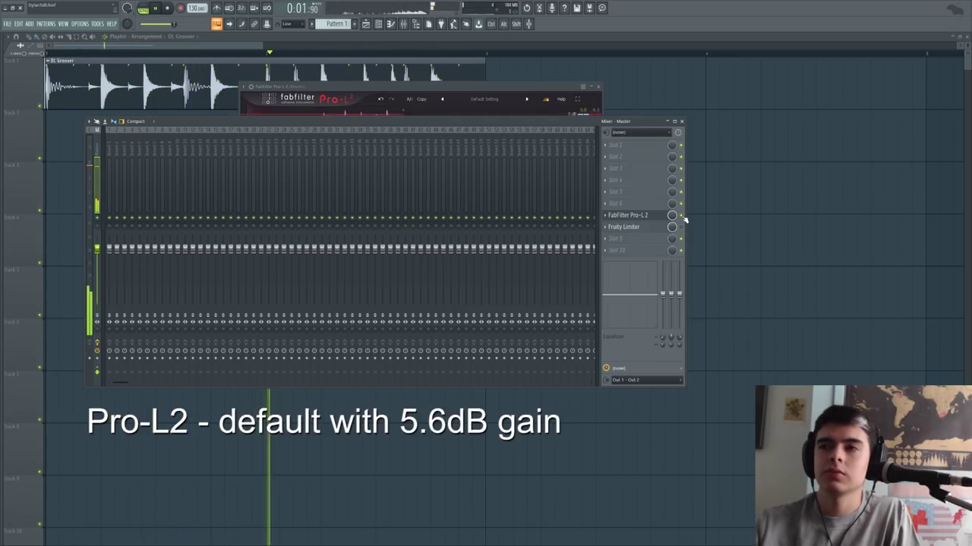
pyautogui.click(681, 216)
pyautogui.click(680, 227)
pyautogui.click(681, 227)
pyautogui.press('space')
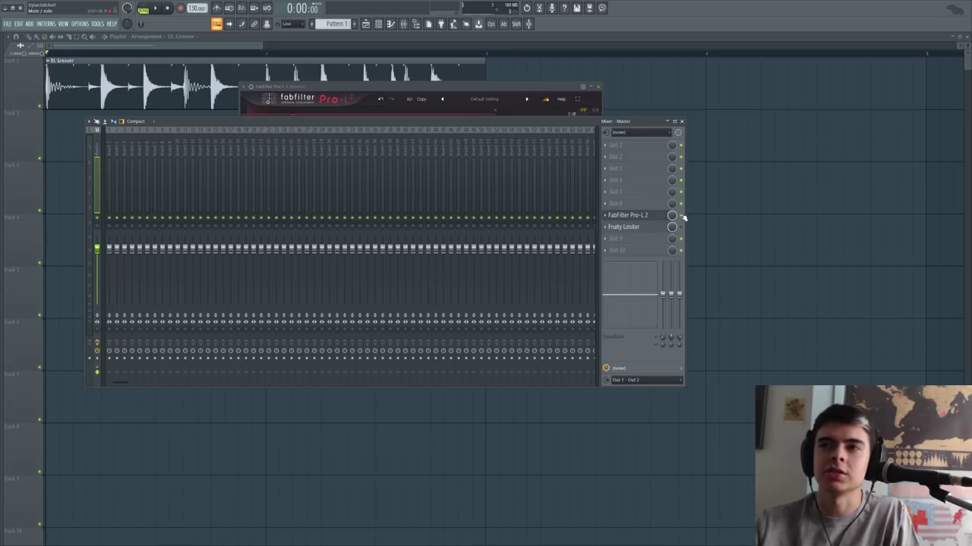
# Step: Replay the loop through each limiter separately and inspect the Fruity Limiter's gain-reduction graph
pyautogui.press('space')
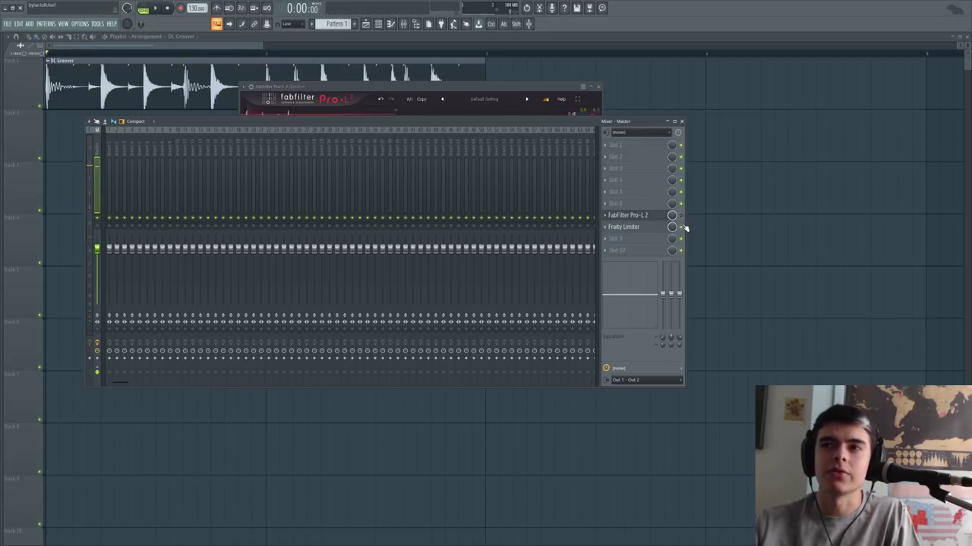
pyautogui.press('space')
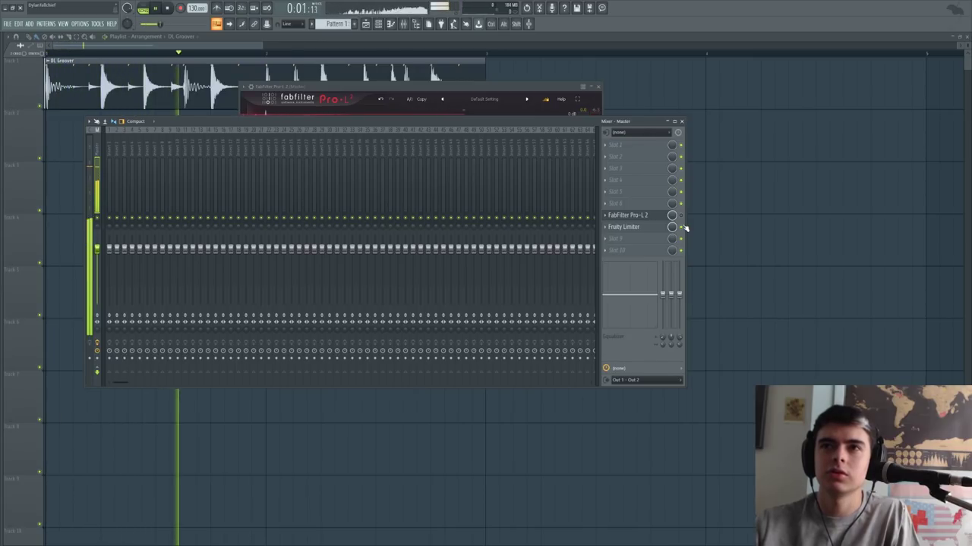
pyautogui.press('space')
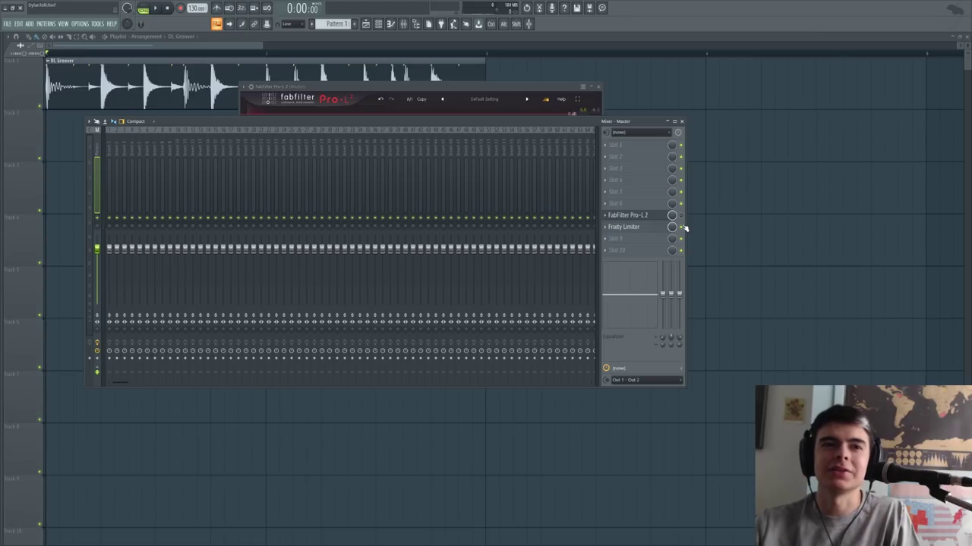
pyautogui.click(640, 227)
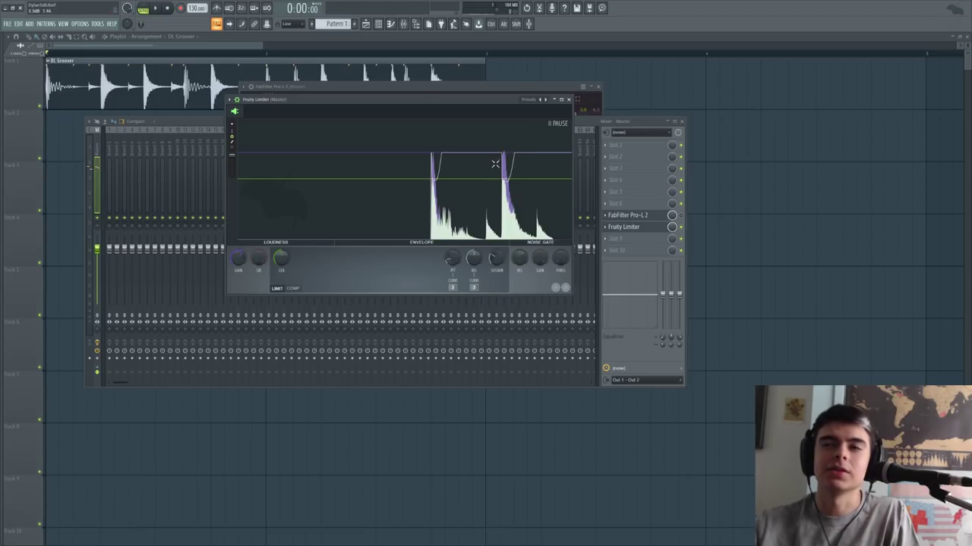
pyautogui.press('space')
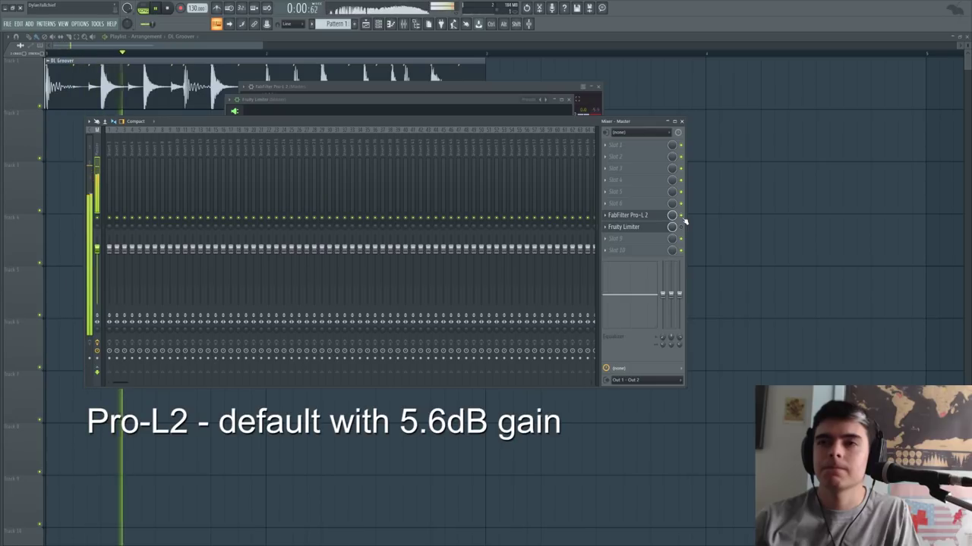
pyautogui.press('space')
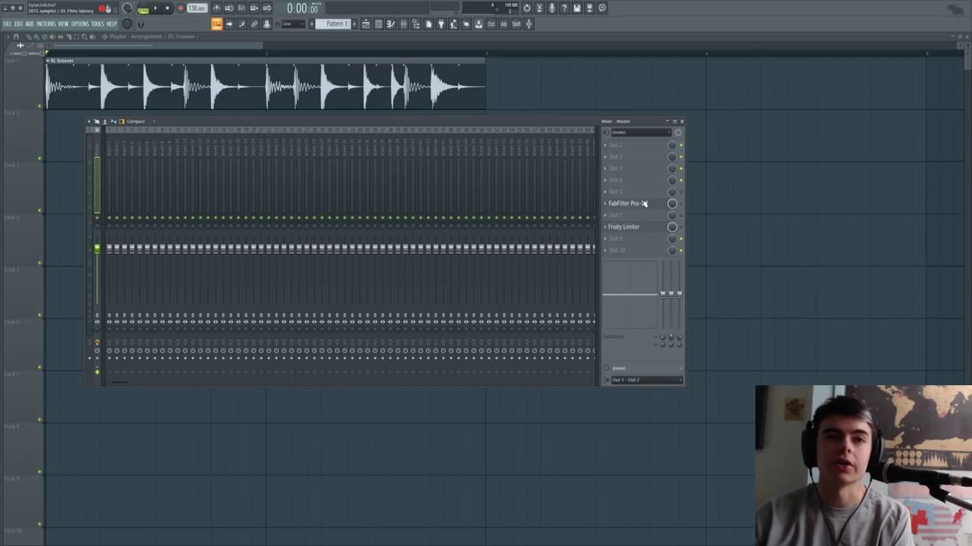
# Step: Audition the loop through Fruity Limiter with a long release of about 640 ms and a short release of about 4 ms
pyautogui.click(647, 227)
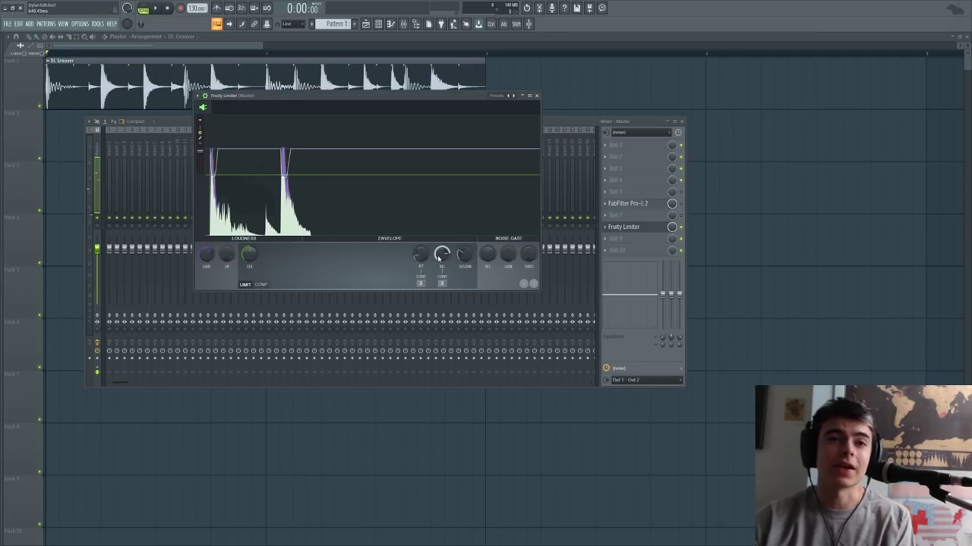
pyautogui.press('space')
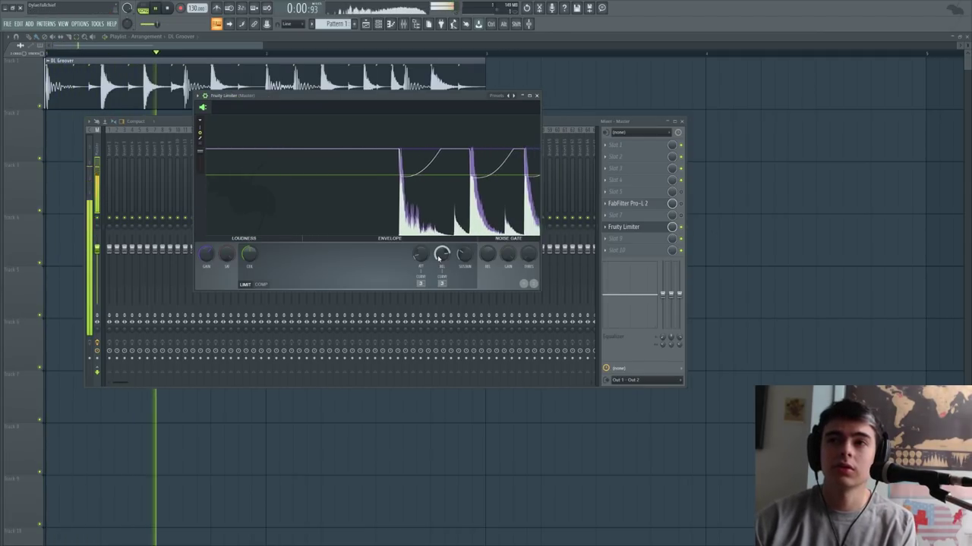
pyautogui.press('space')
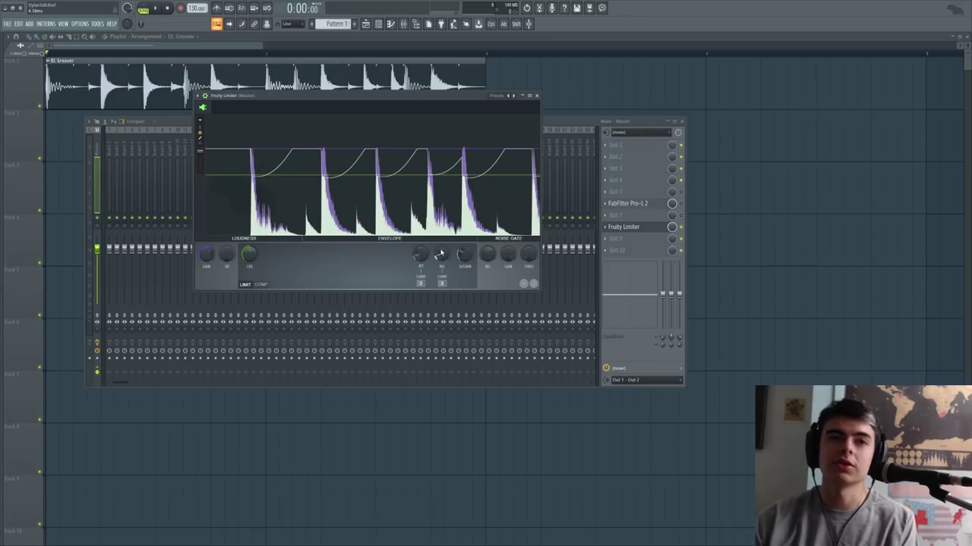
pyautogui.press('space')
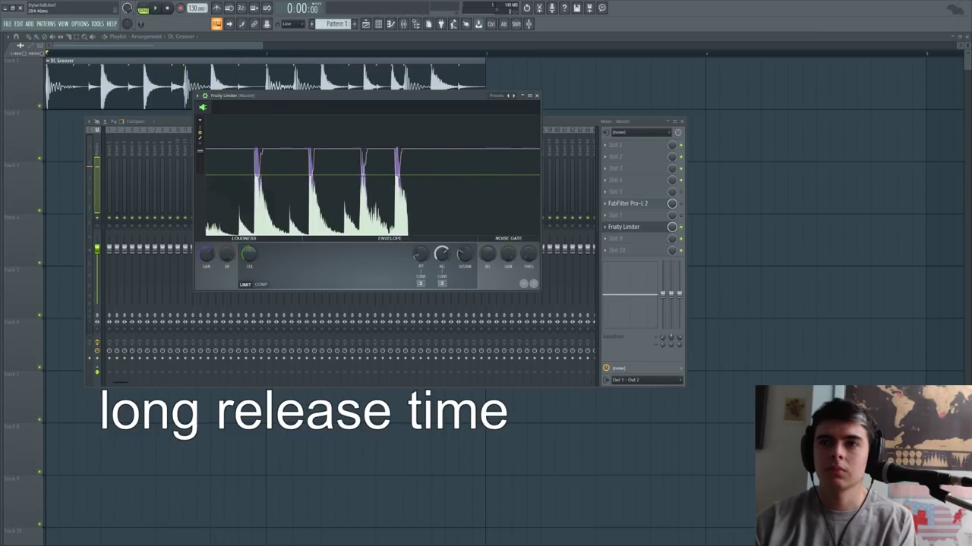
pyautogui.press('space')
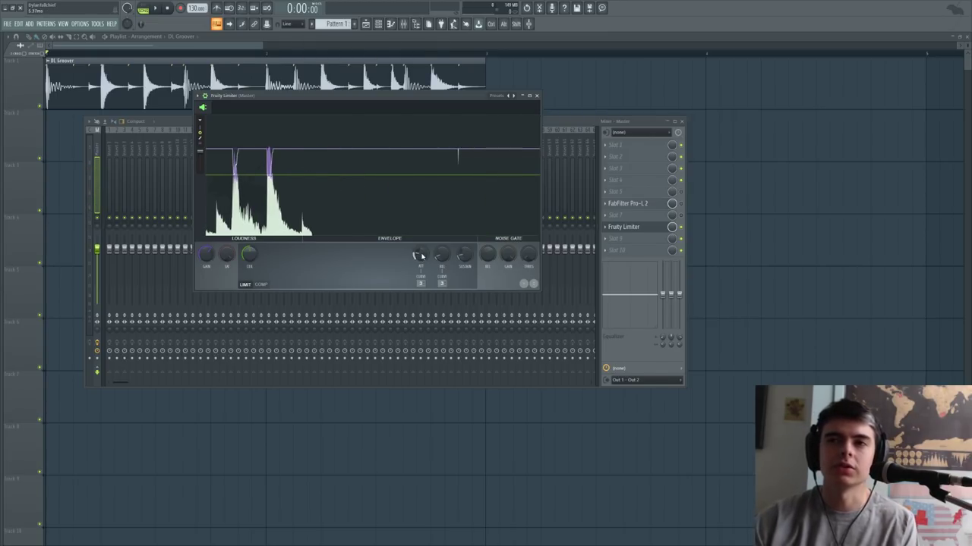
# Step: Audition the loop through Fruity Limiter with its shortest attack and with a long attack
pyautogui.moveTo(422, 255); pyautogui.dragTo(421, 278)
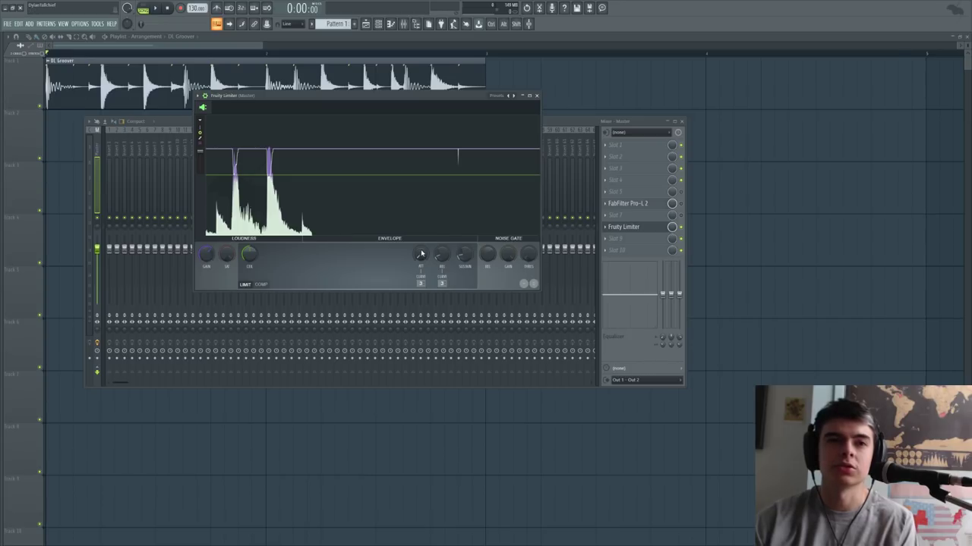
pyautogui.press('space')
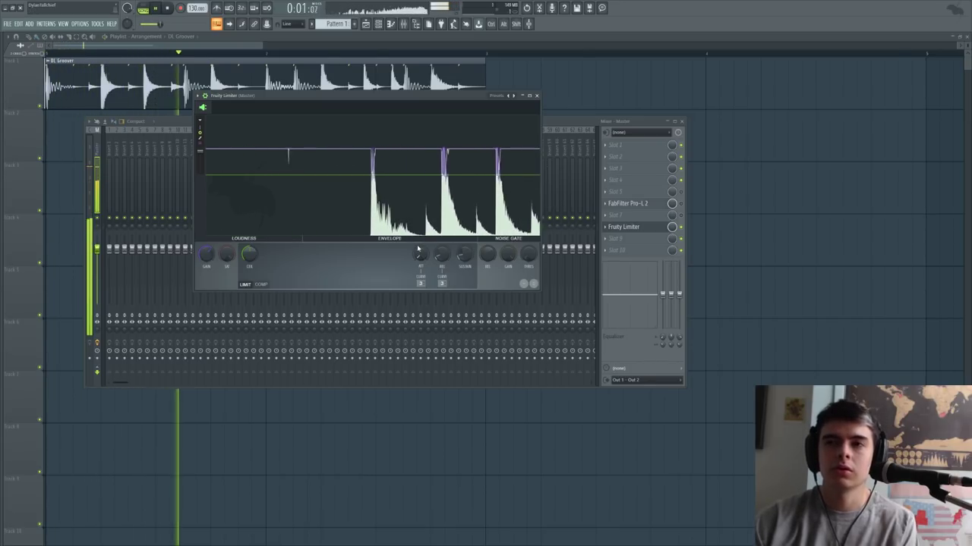
pyautogui.press('space')
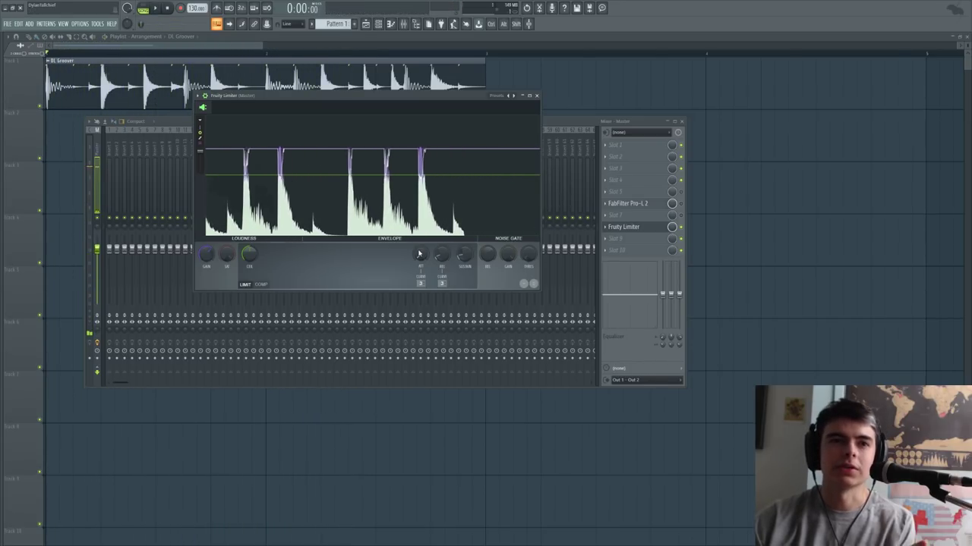
pyautogui.press('space')
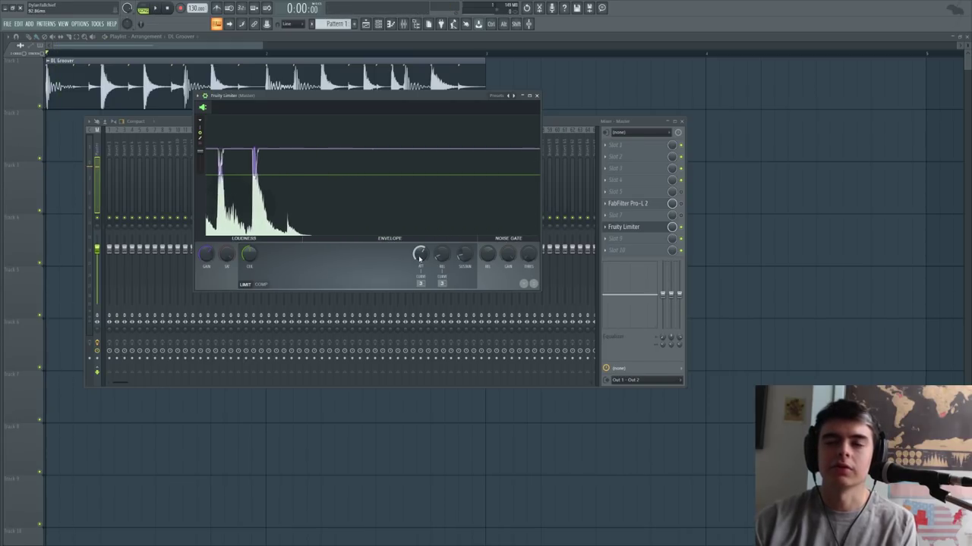
pyautogui.press('space')
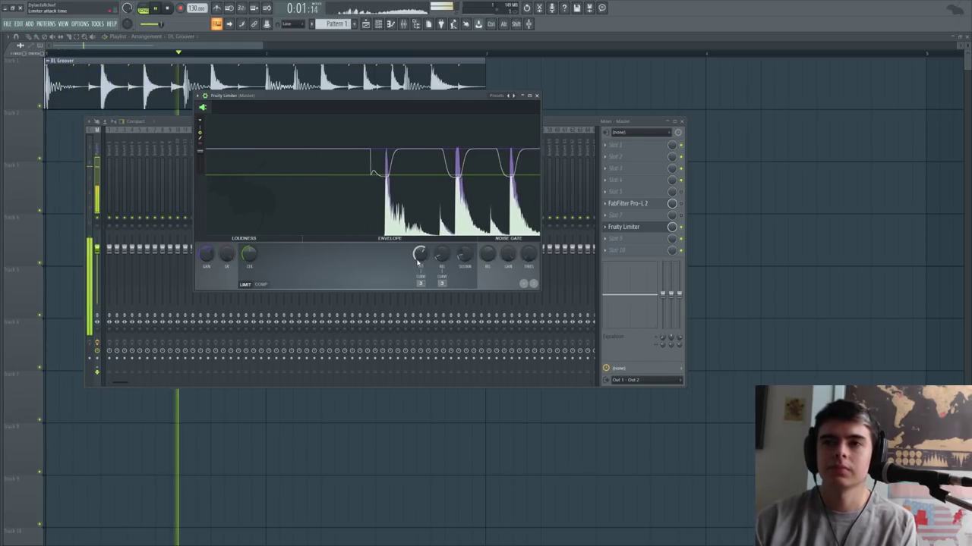
pyautogui.press('space')
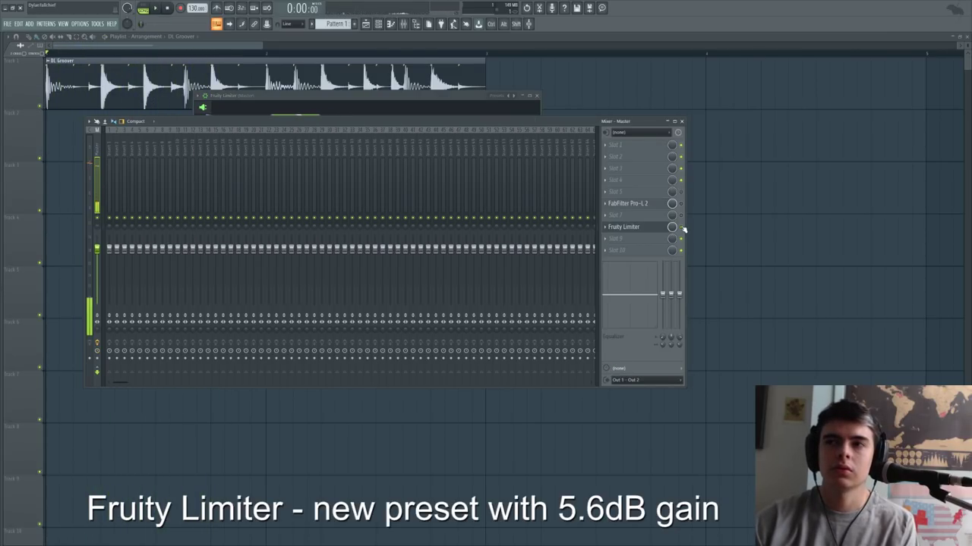
# Step: Compare the loop through the new Fruity Limiter settings and FabFilter Pro-L 2 by enabling one at a time
pyautogui.click(680, 227)
pyautogui.click(681, 204)
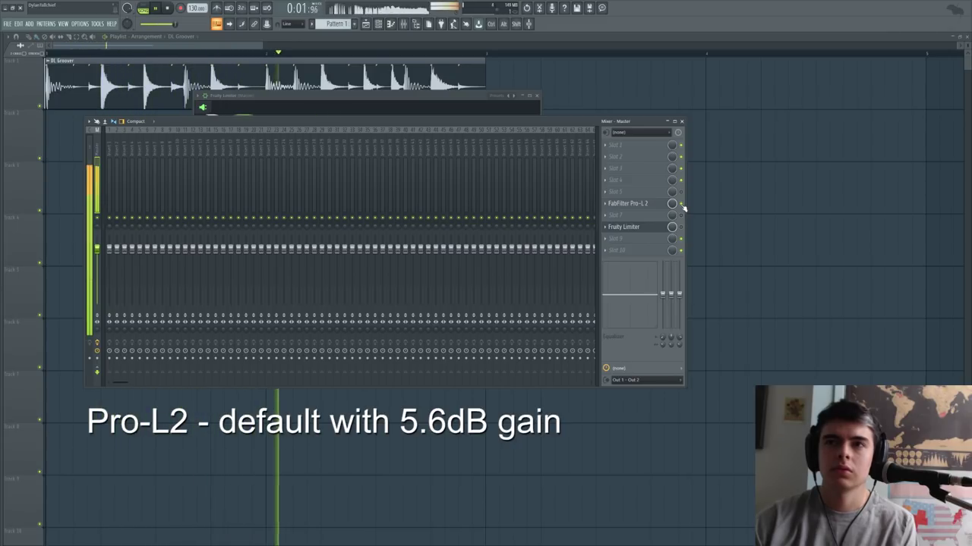
pyautogui.click(681, 203)
pyautogui.click(681, 227)
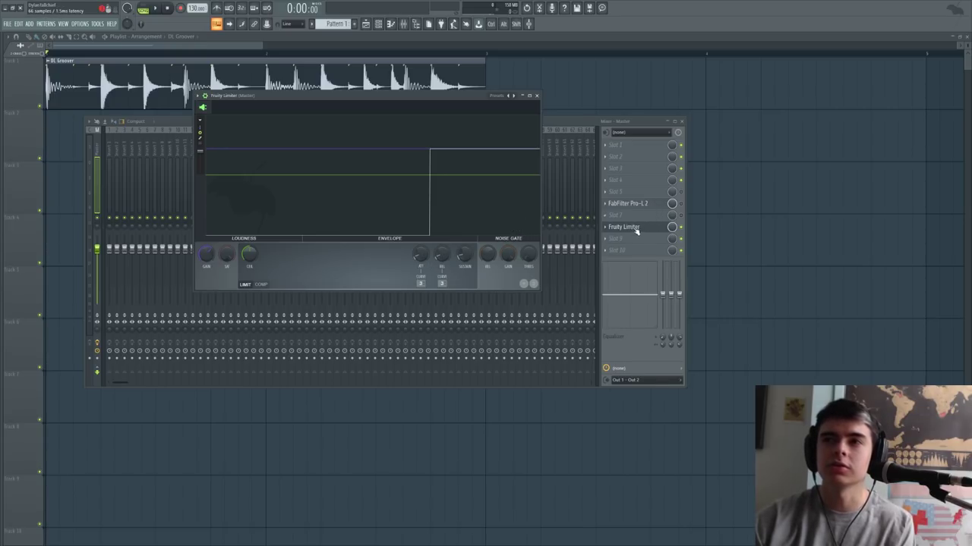
pyautogui.click(605, 227)
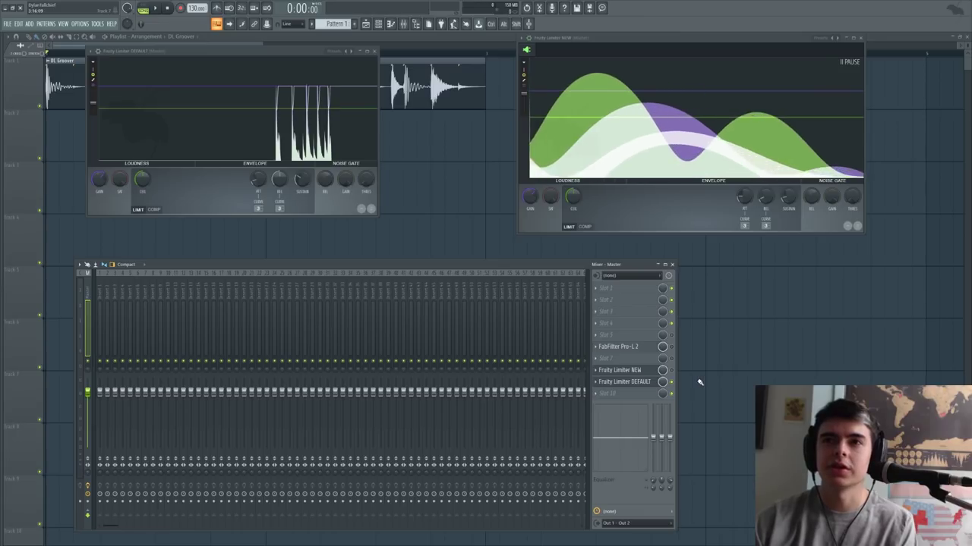
# Step: Compare Fruity Limiter DEFAULT and Fruity Limiter NEW on the loop by alternately enabling each during playback
pyautogui.press('space')
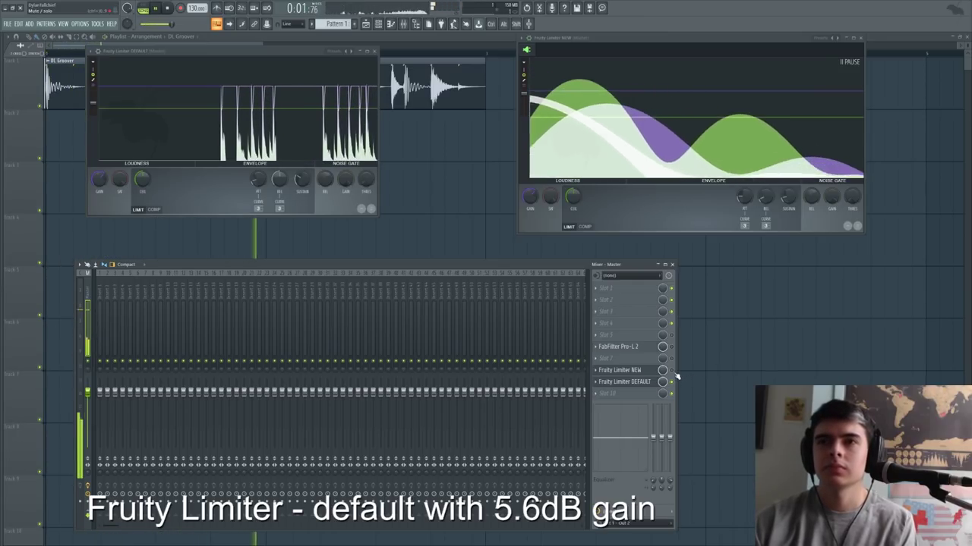
pyautogui.press('space')
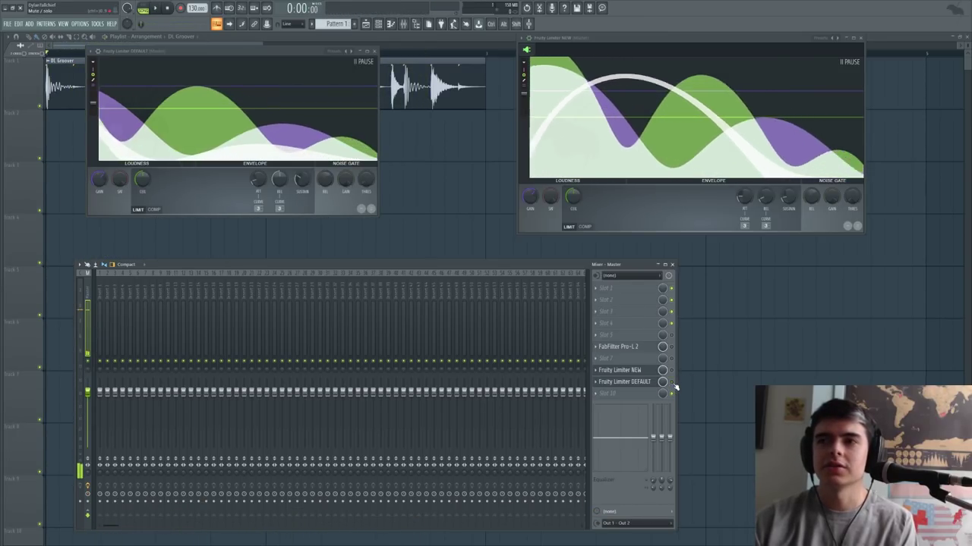
pyautogui.press('space')
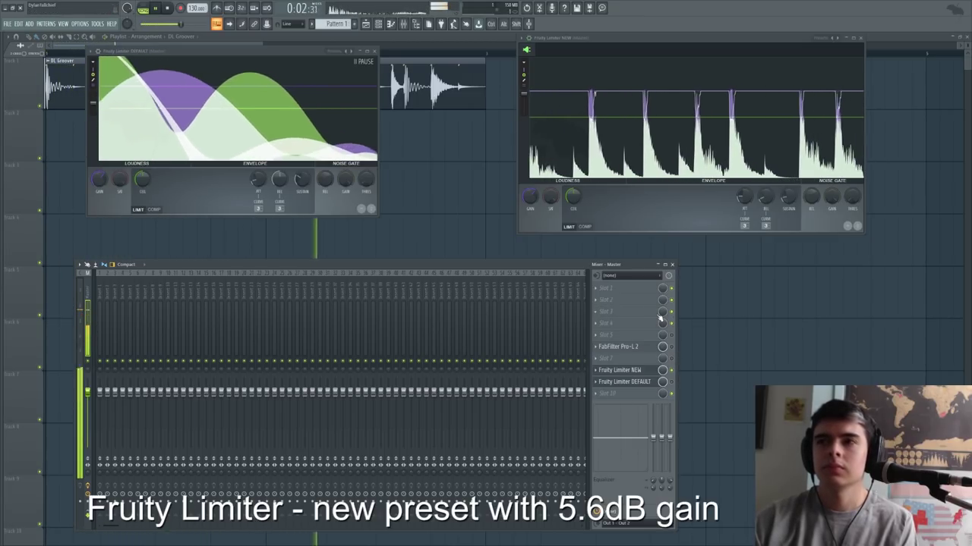
pyautogui.click(671, 369)
pyautogui.click(671, 382)
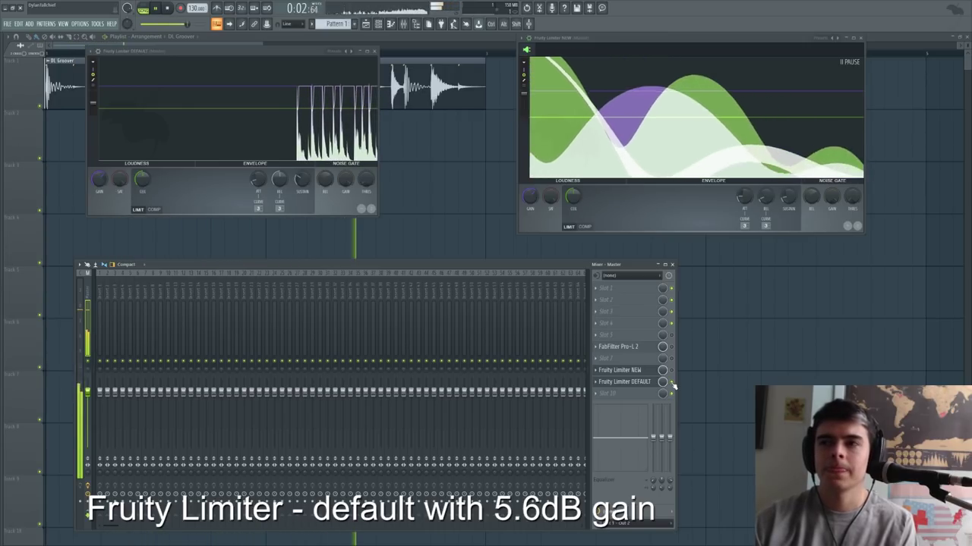
pyautogui.click(671, 382)
pyautogui.click(671, 369)
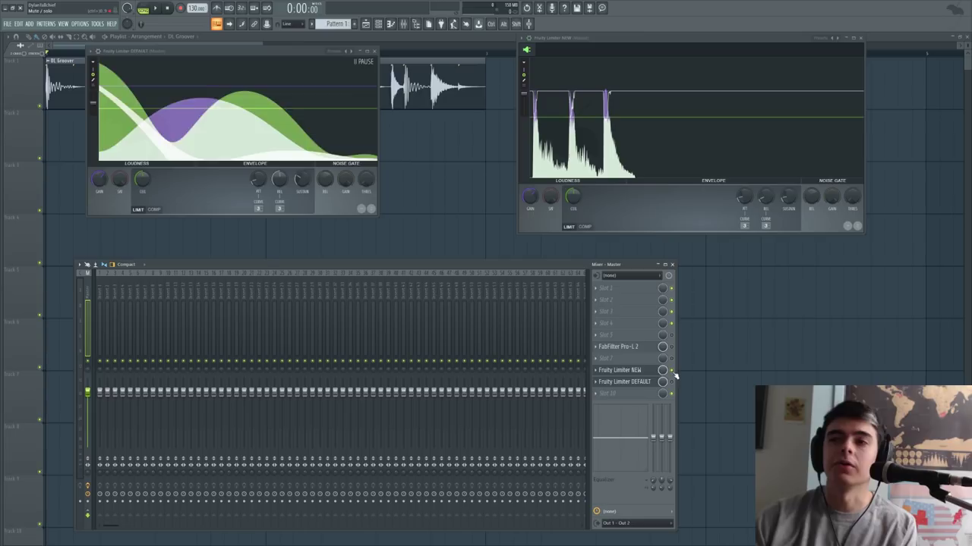
pyautogui.click(671, 370)
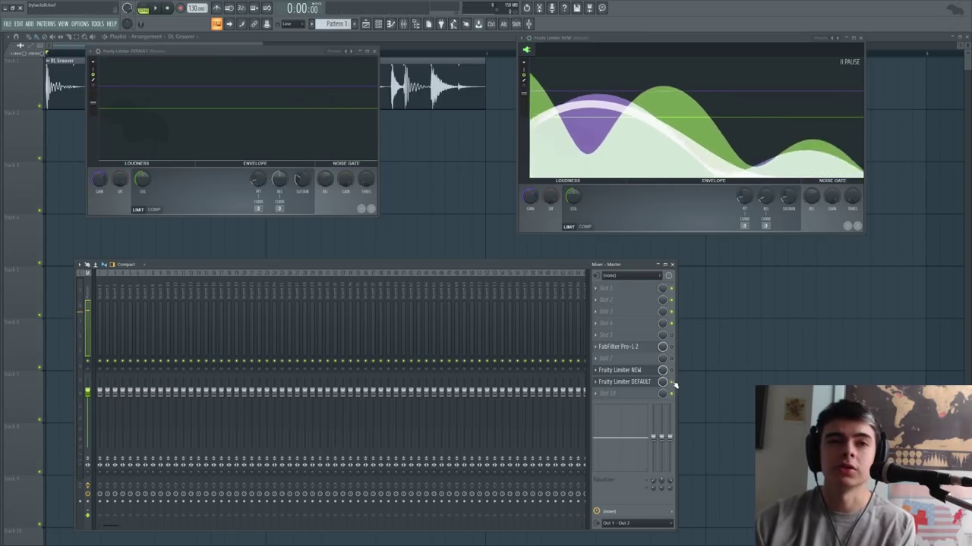
pyautogui.click(670, 383)
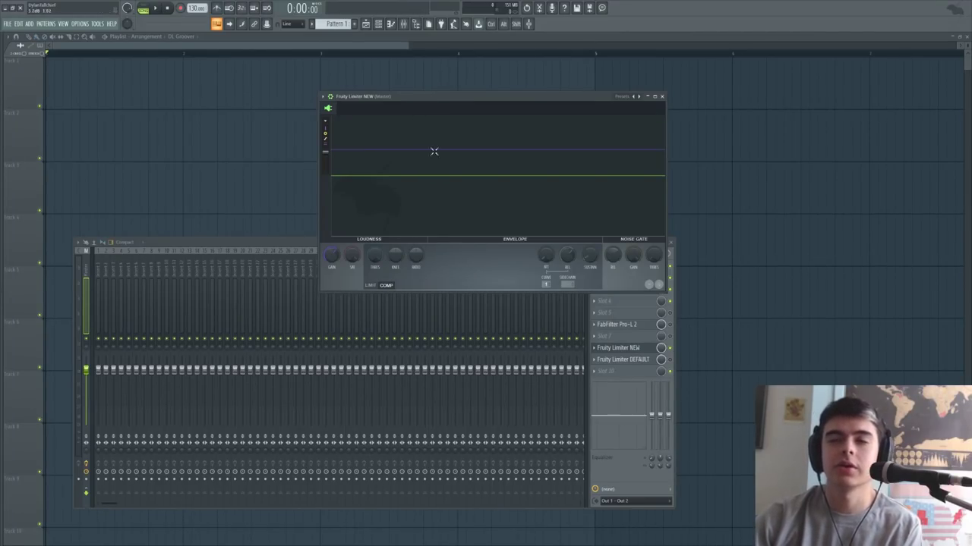
# Step: Switch Fruity Limiter NEW to compressor mode and adjust its threshold and ratio
pyautogui.click(370, 285)
pyautogui.click(394, 286)
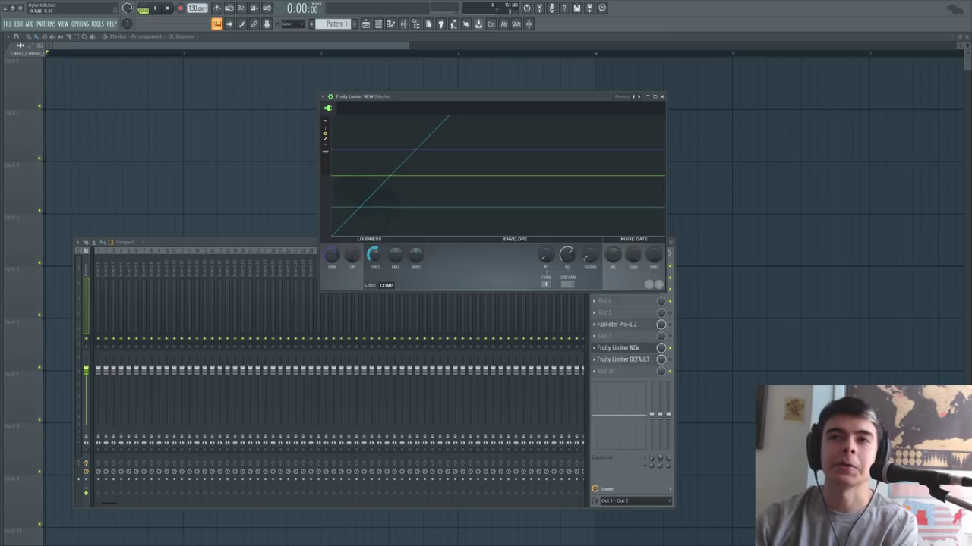
pyautogui.moveTo(416, 255); pyautogui.dragTo(375, 274)
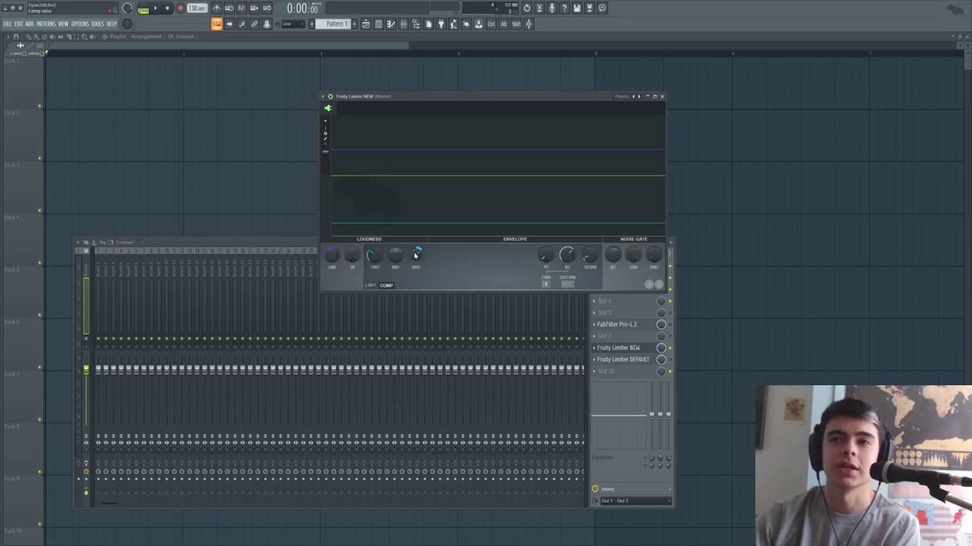
pyautogui.moveTo(415, 256); pyautogui.dragTo(379, 254)
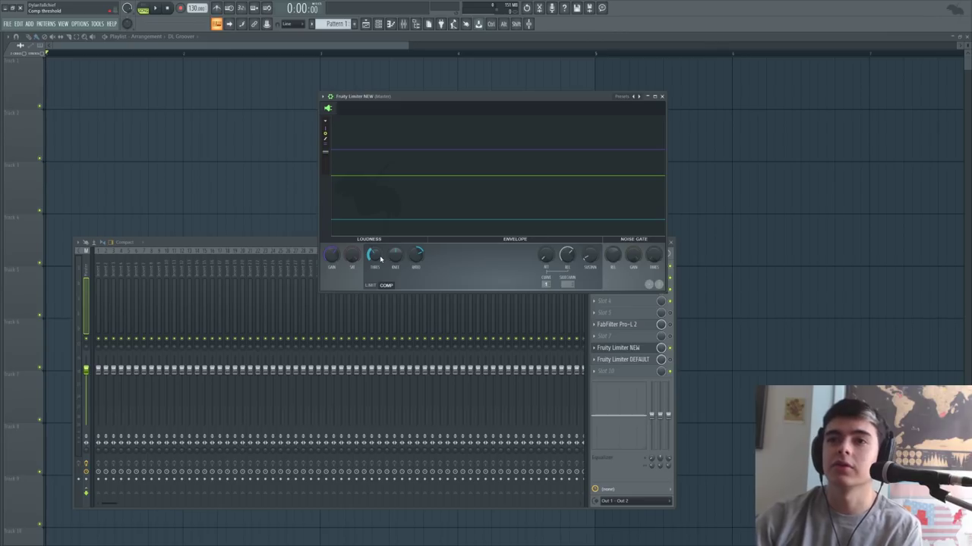
pyautogui.click(385, 285)
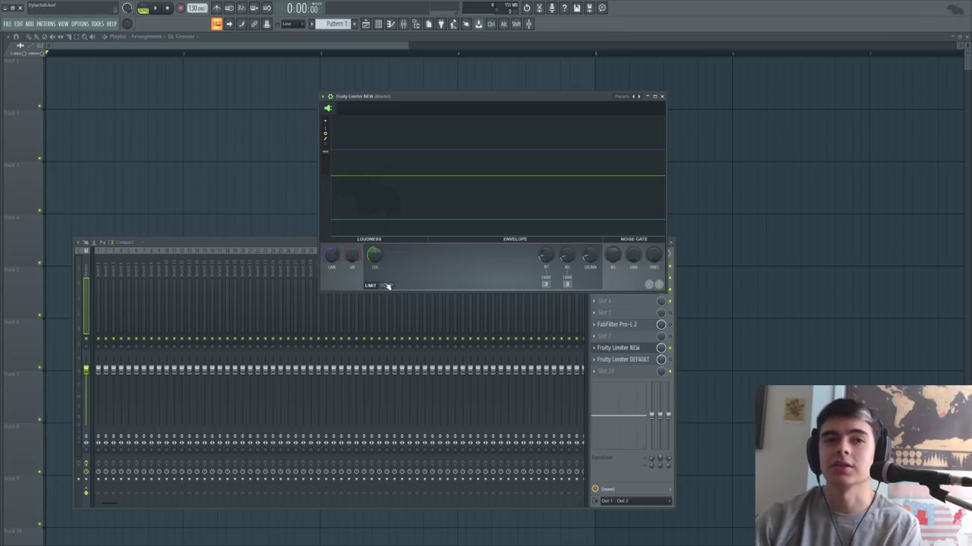
pyautogui.click(386, 286)
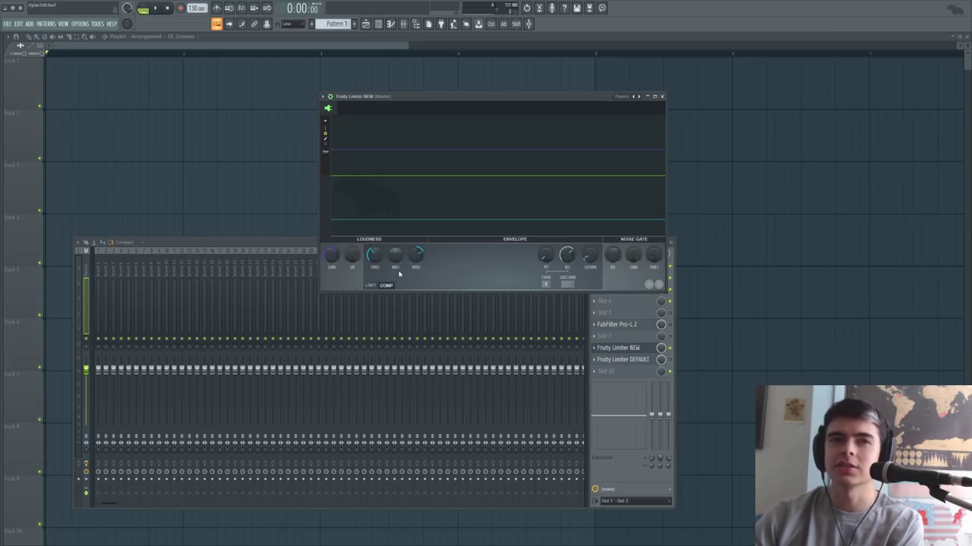
# Step: Select the Kick mixer track and name mixer insert 19 Sub
pyautogui.click(218, 272)
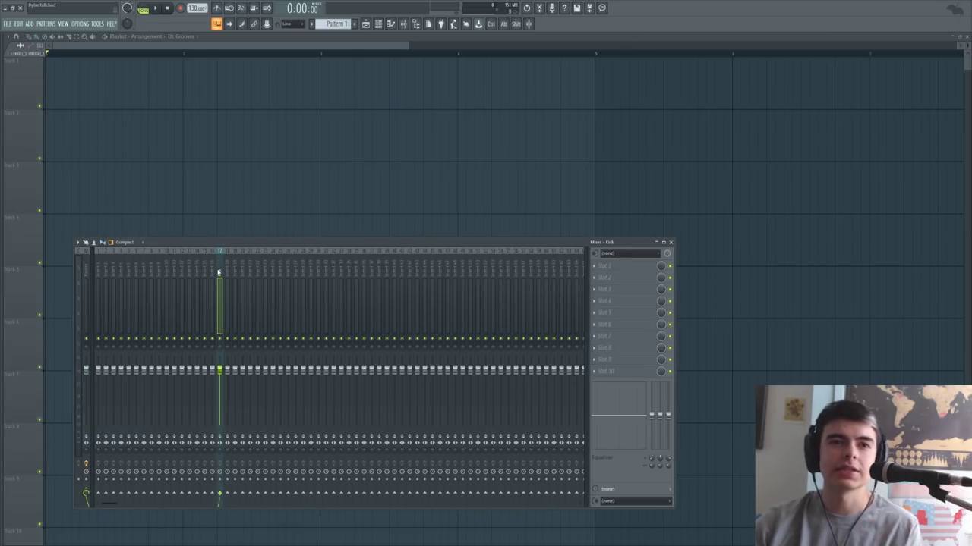
pyautogui.click(235, 264)
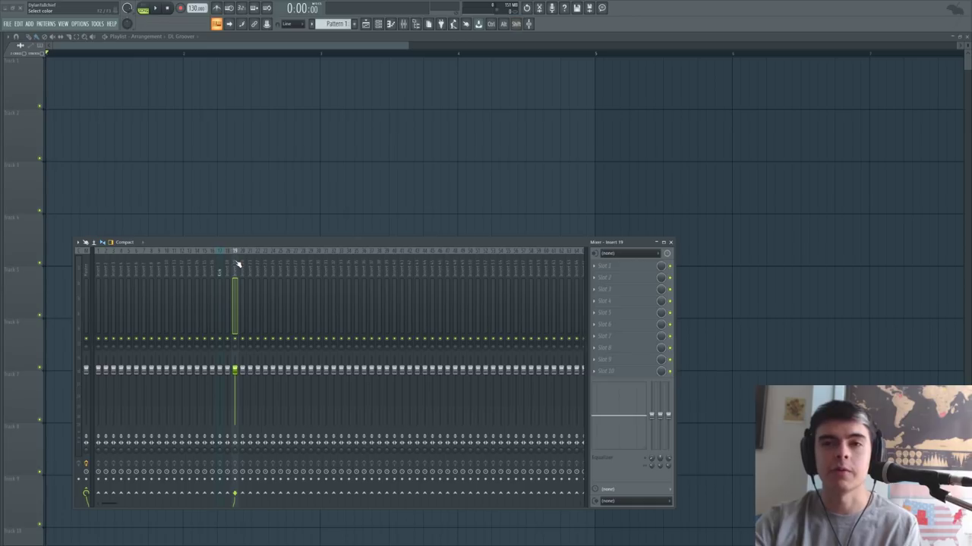
pyautogui.write('Sub')
pyautogui.press('Return')
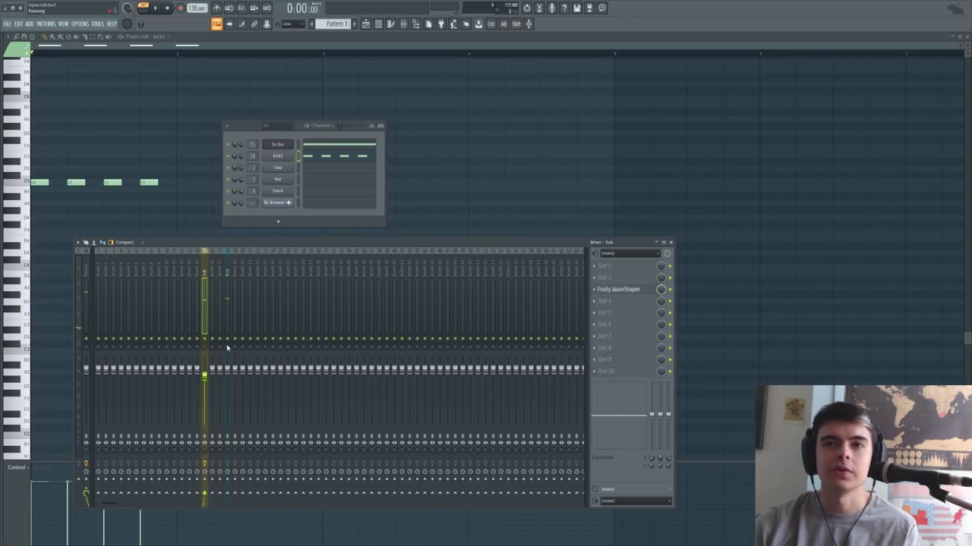
# Step: Audition the kick and sub pattern before sidechaining, using short playbacks
pyautogui.press('space')
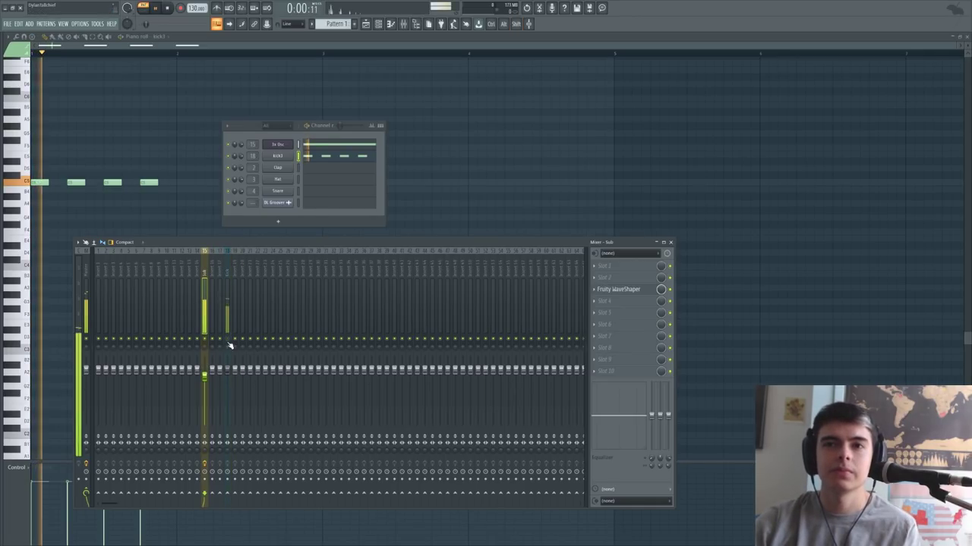
pyautogui.press('space')
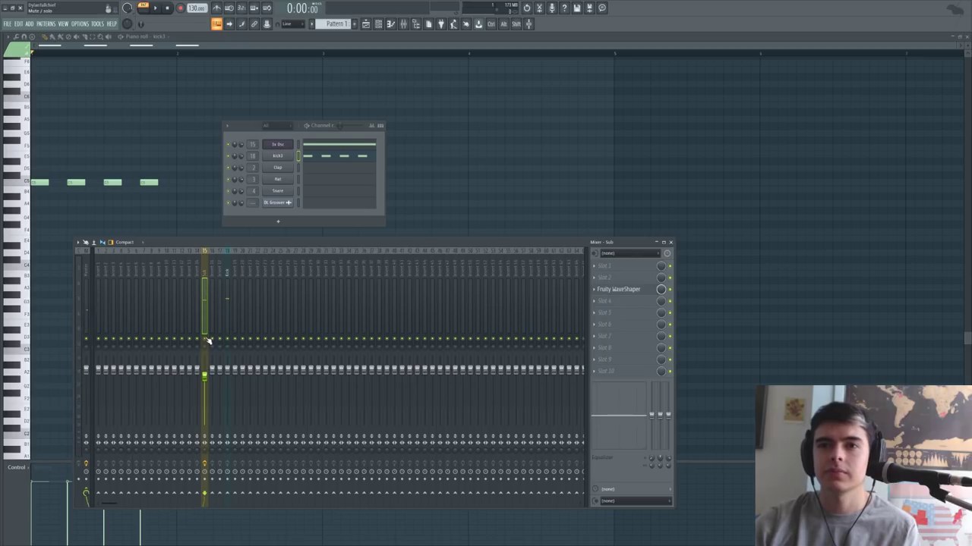
pyautogui.press('space')
pyautogui.press('space')
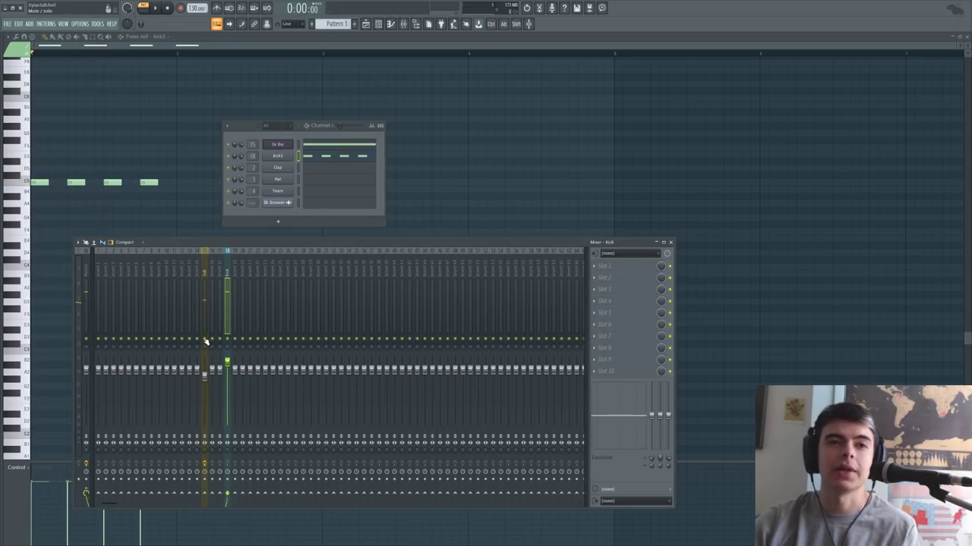
# Step: Sidechain the Kick track to the Sub track and choose Kick as the Sub's Fruity Limiter sidechain input
pyautogui.click(208, 267)
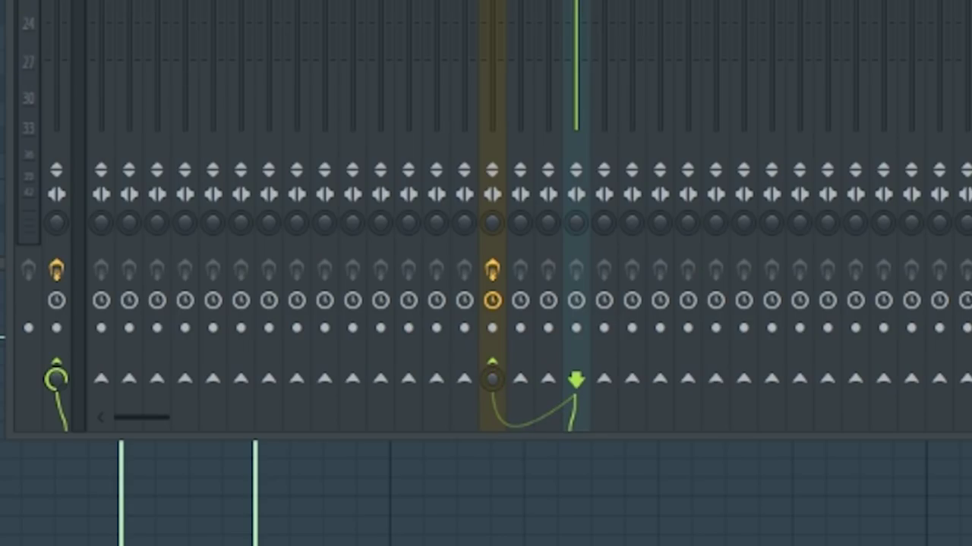
pyautogui.click(569, 450)
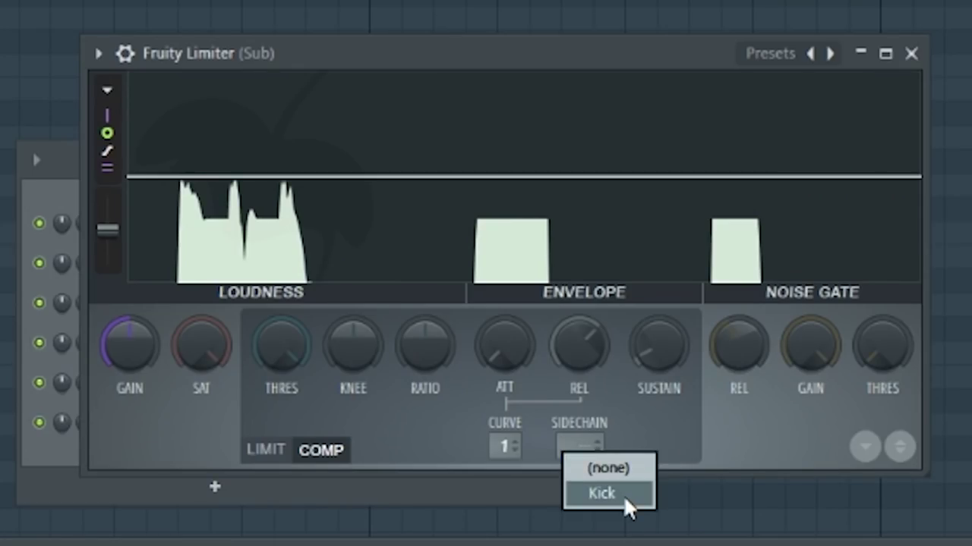
pyautogui.click(639, 491)
pyautogui.press('space')
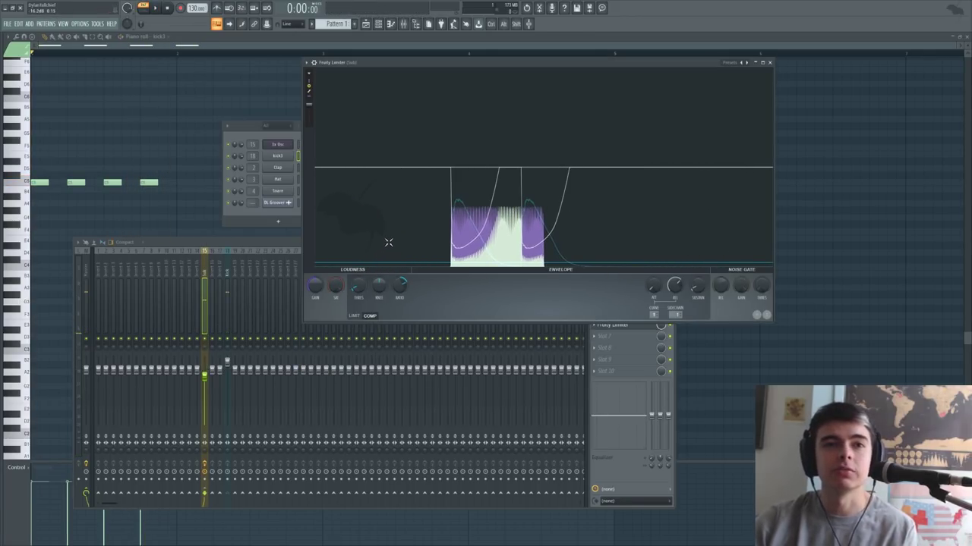
# Step: Compare the limiter and compressor modes of the Sub's Fruity Limiter and review the Kick and Sub mixer tracks
pyautogui.click(355, 316)
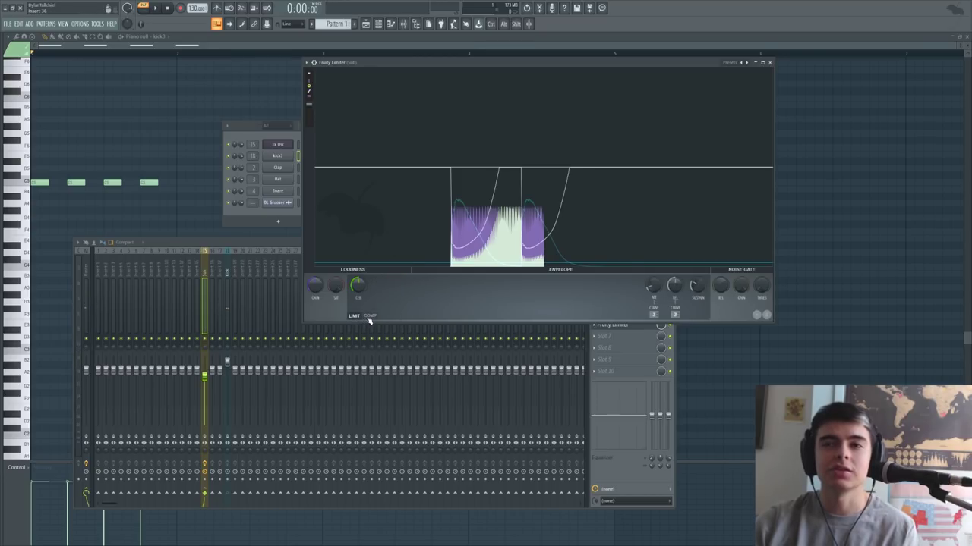
pyautogui.click(370, 316)
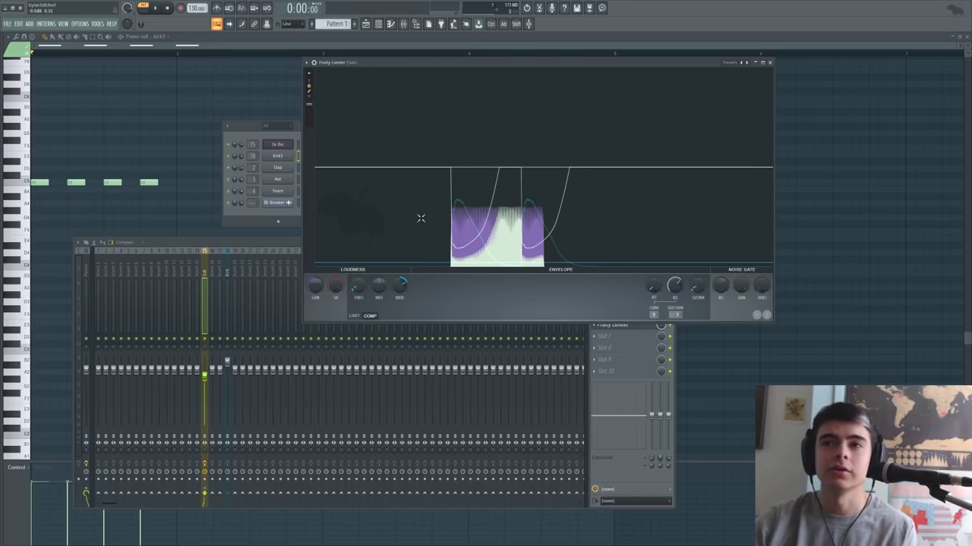
pyautogui.click(252, 138)
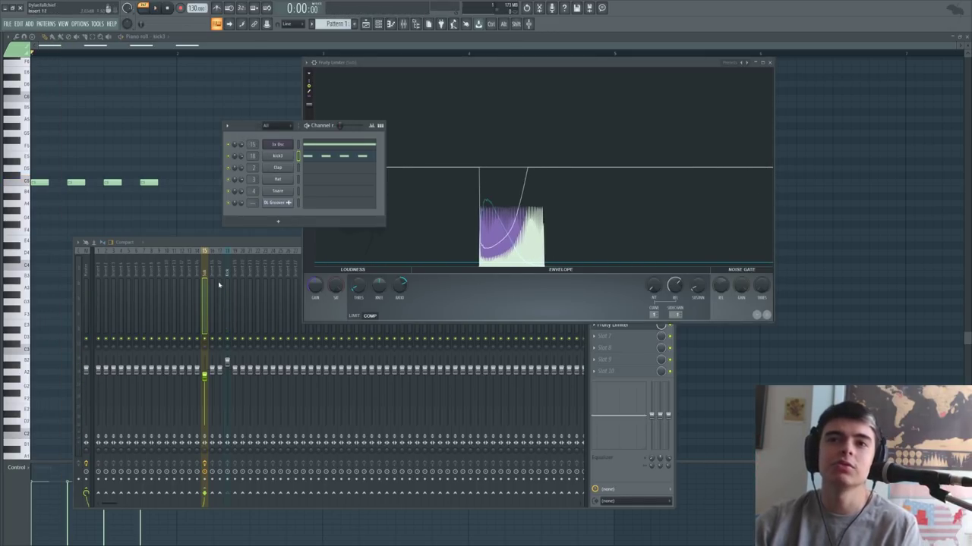
pyautogui.click(226, 279)
pyautogui.click(275, 275)
pyautogui.click(203, 275)
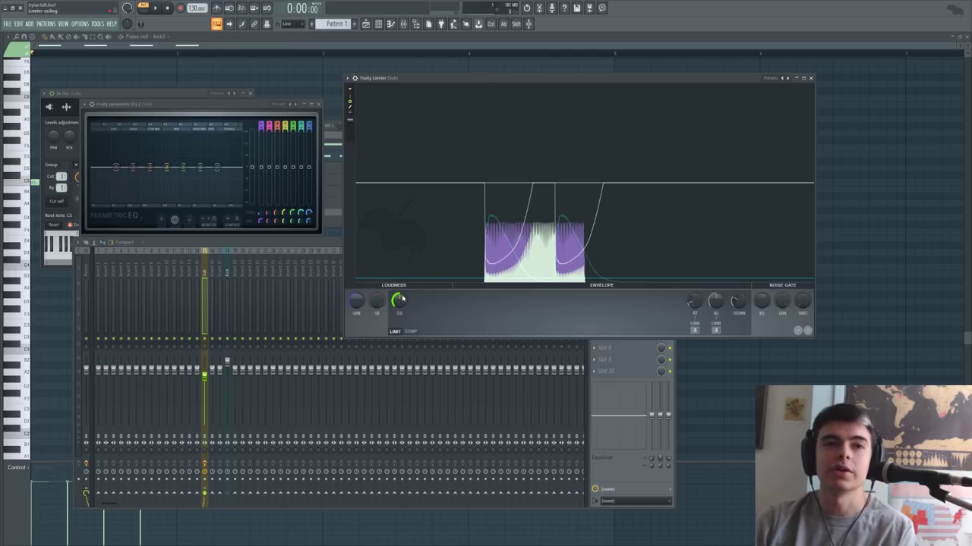
pyautogui.click(410, 331)
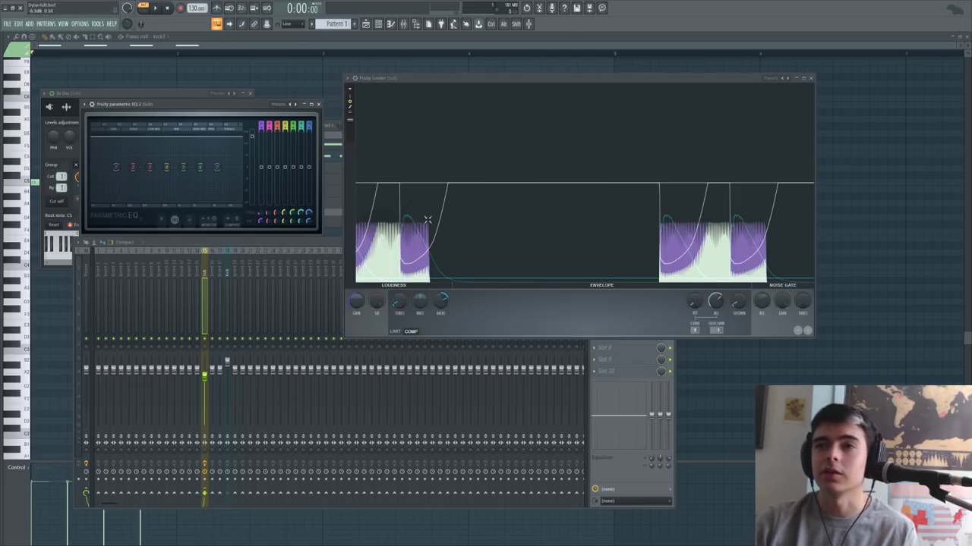
# Step: Raise the ceiling of the Sub's Fruity Limiter to maximum in limiter mode and audition the sidechained sub, pausing the display to inspect the ducking
pyautogui.press('space')
pyautogui.press('space')
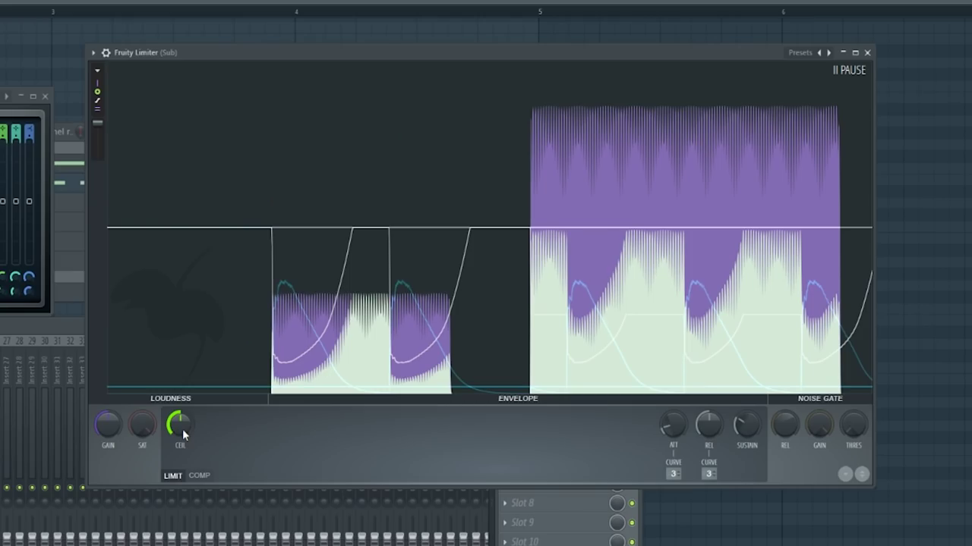
pyautogui.click(294, 362)
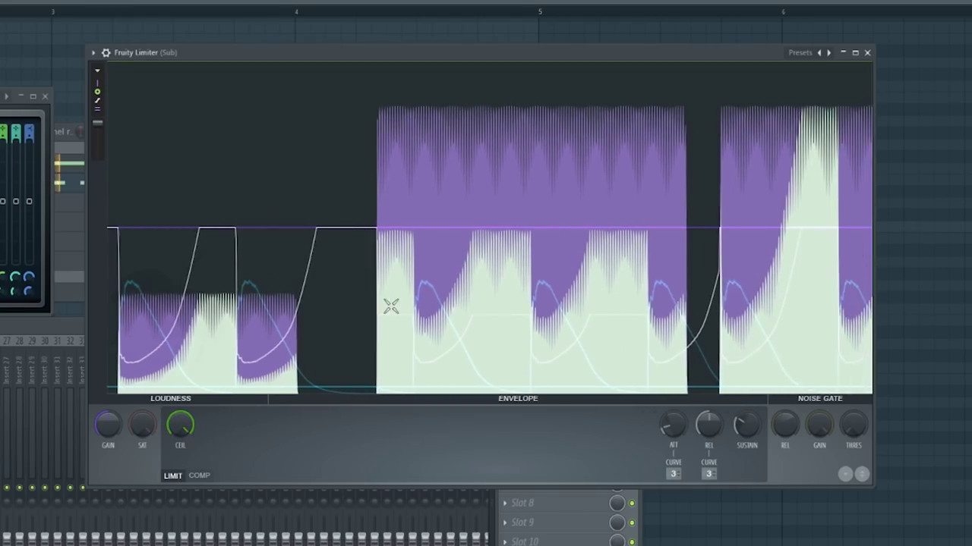
pyautogui.click(390, 295)
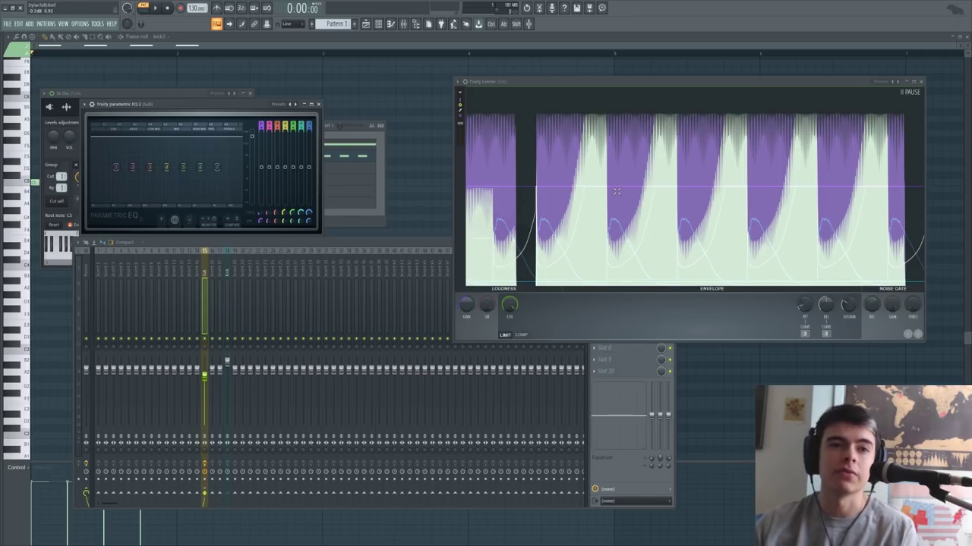
pyautogui.click(616, 191)
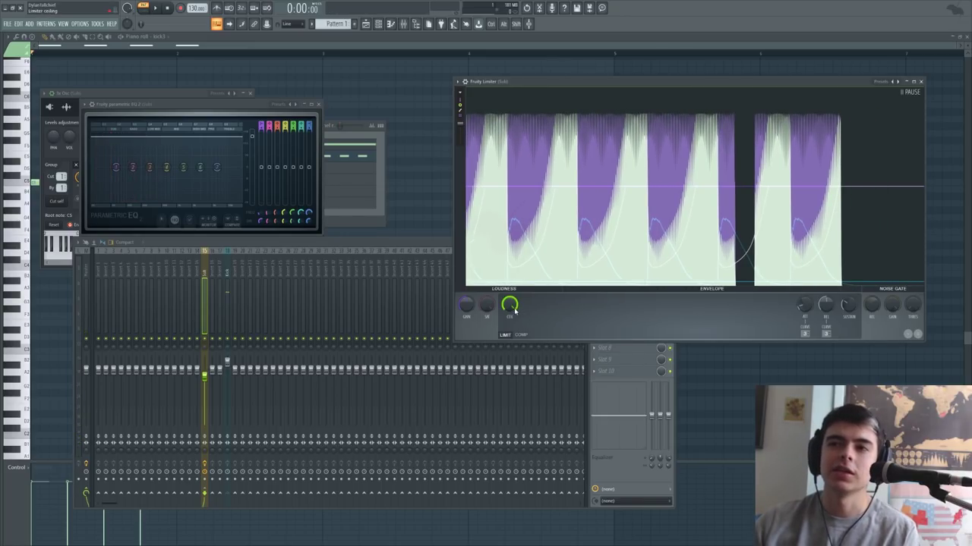
pyautogui.moveTo(510, 306); pyautogui.dragTo(510, 306)
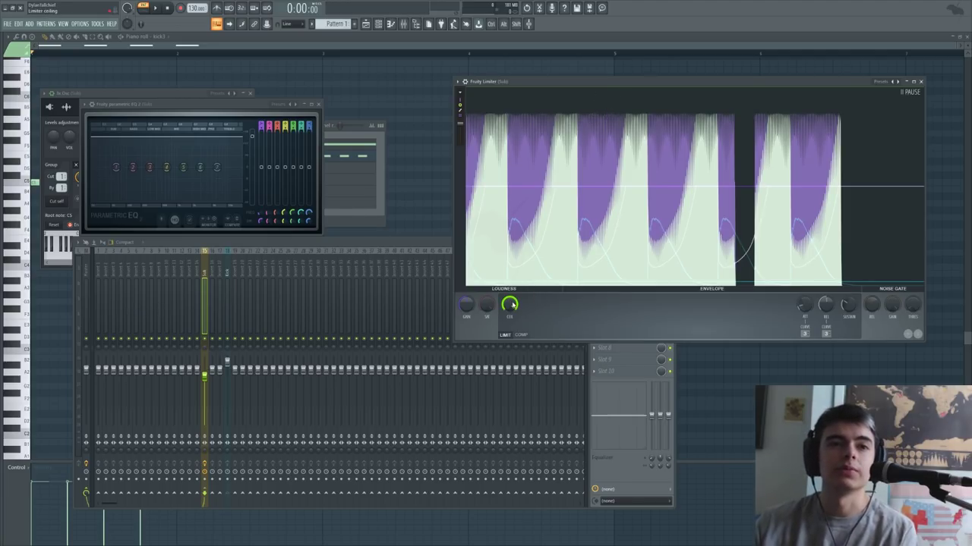
pyautogui.click(585, 232)
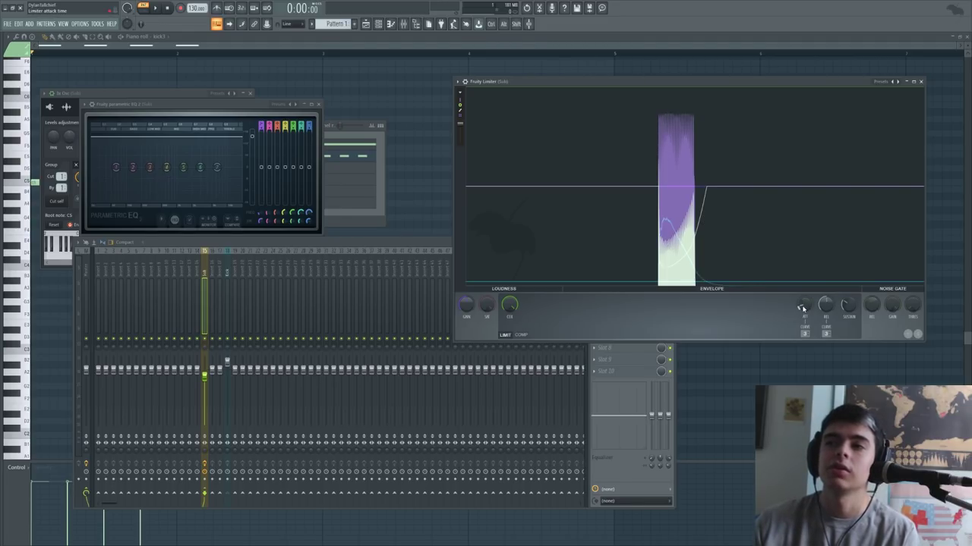
# Step: Increase the limiter attack time in the Sub's Fruity Limiter, reposition its window and shrink it
pyautogui.moveTo(802, 308); pyautogui.dragTo(803, 298)
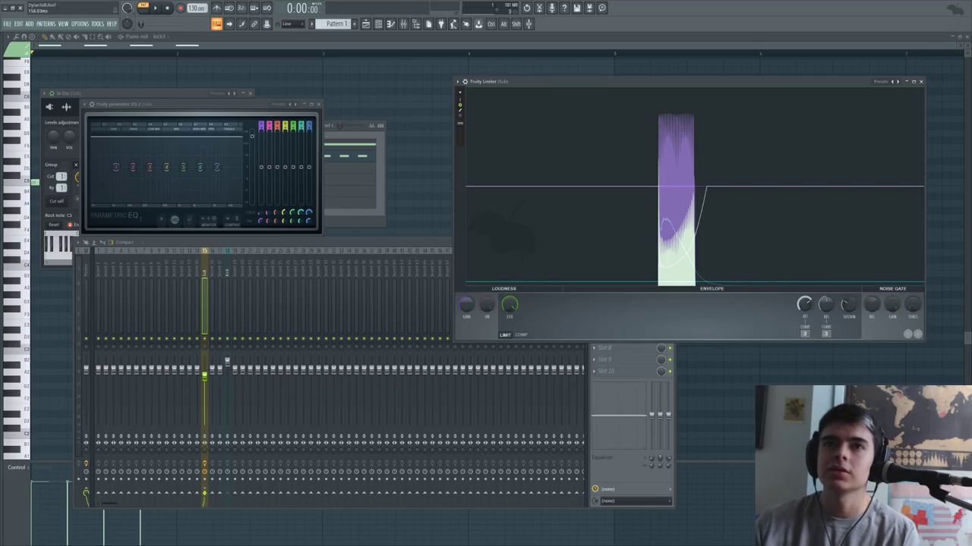
pyautogui.moveTo(623, 89); pyautogui.dragTo(616, 83)
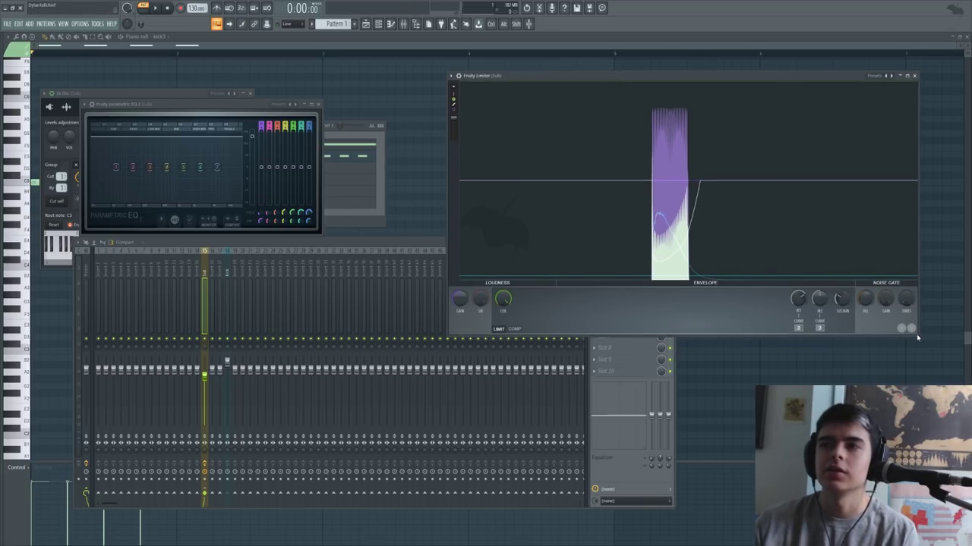
pyautogui.moveTo(918, 336); pyautogui.dragTo(770, 233)
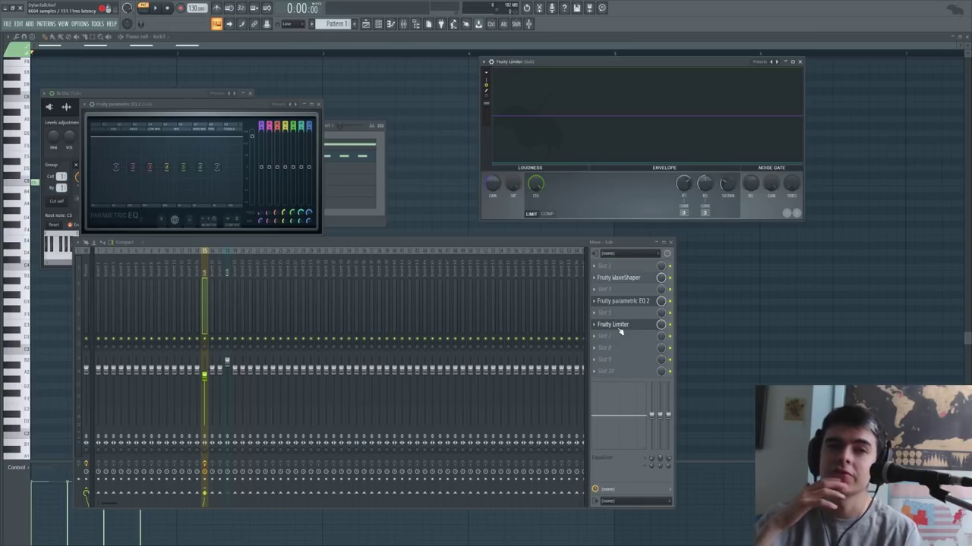
# Step: Inspect the effect slots of the Master and Insert 7 mixer tracks, returning to the Sub track
pyautogui.click(86, 272)
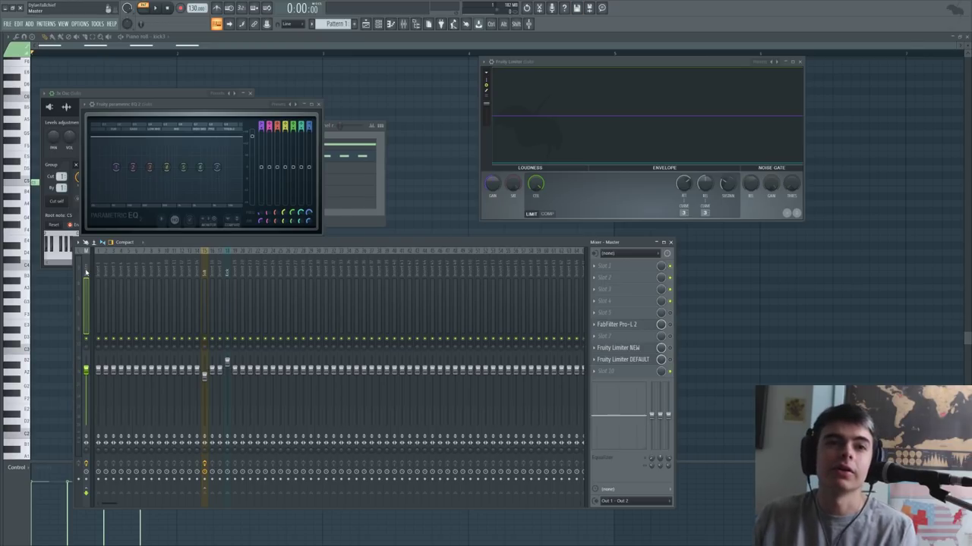
pyautogui.click(146, 272)
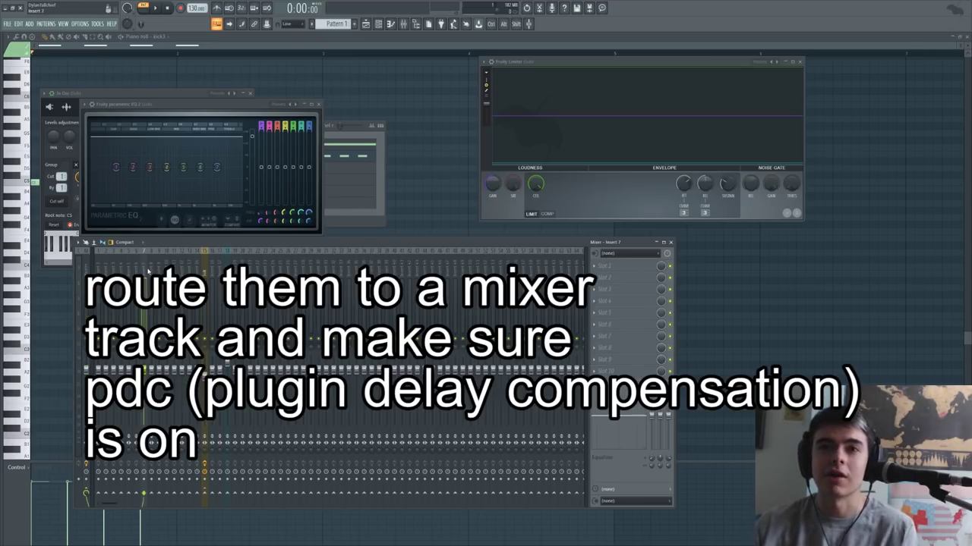
pyautogui.click(311, 273)
pyautogui.click(206, 277)
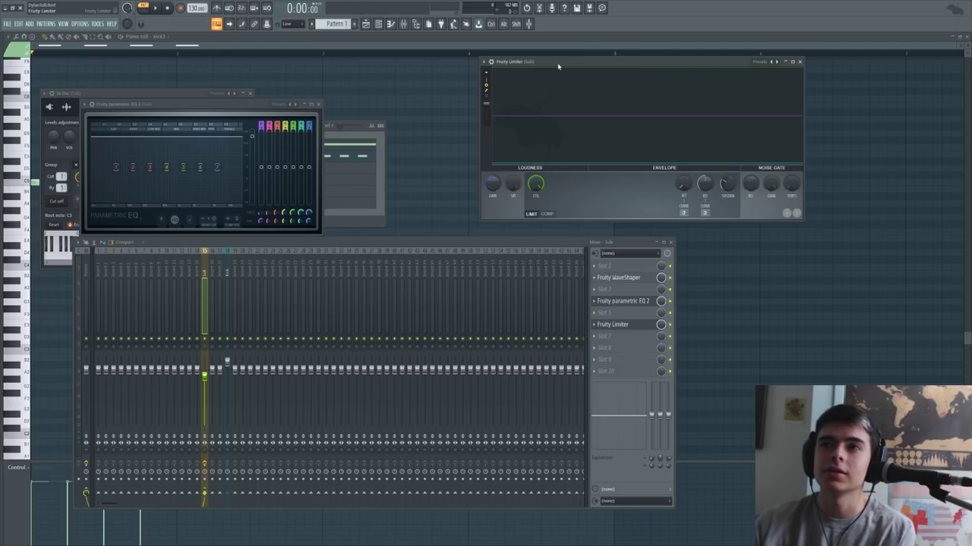
# Step: Shorten the compressor release time of the Sub's Fruity Limiter, and make its window taller and reposition it
pyautogui.moveTo(533, 65); pyautogui.dragTo(458, 65)
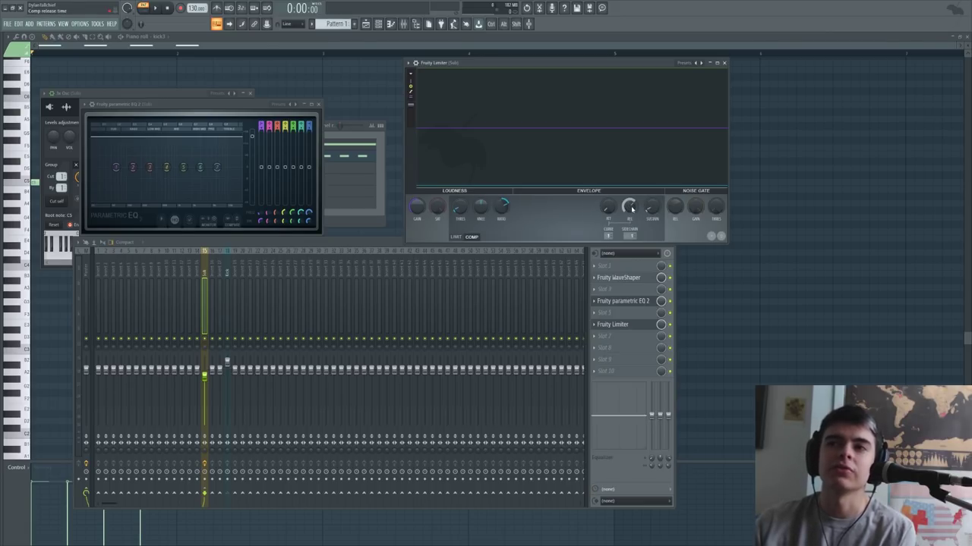
pyautogui.moveTo(629, 207); pyautogui.dragTo(630, 219)
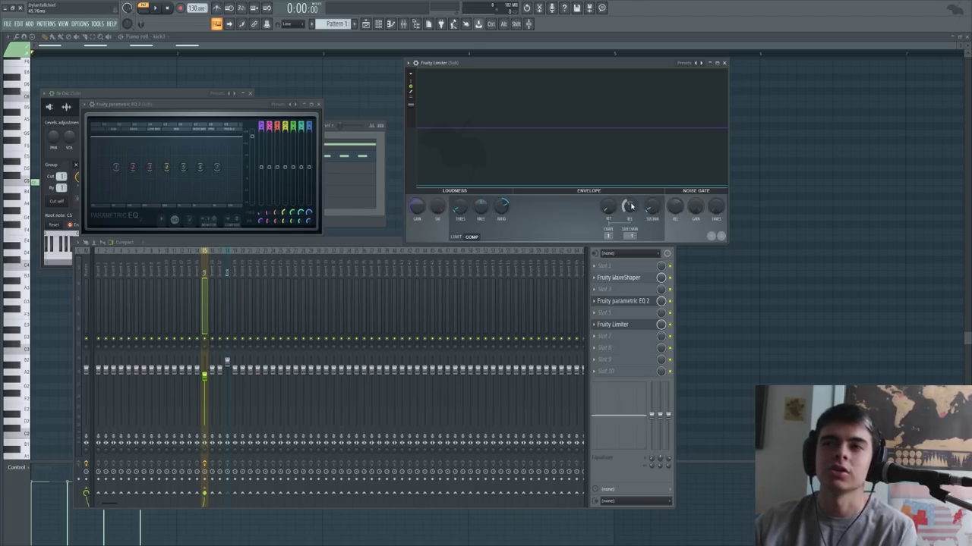
pyautogui.moveTo(631, 206); pyautogui.dragTo(631, 209)
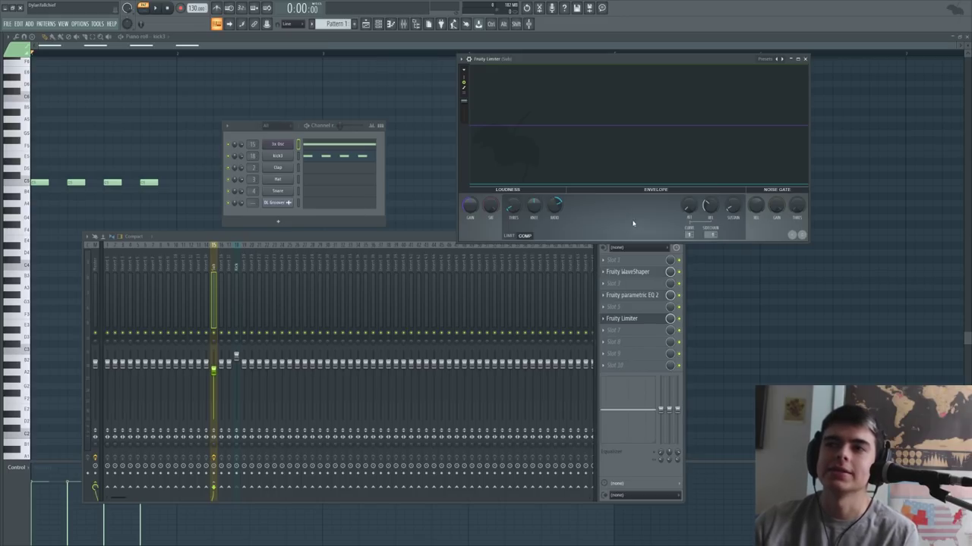
pyautogui.moveTo(699, 242); pyautogui.dragTo(697, 254)
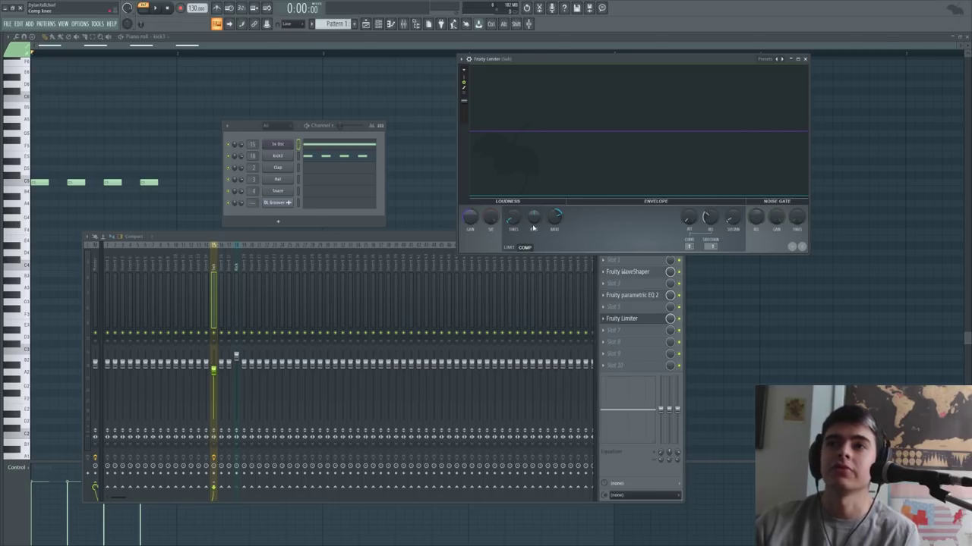
pyautogui.moveTo(507, 60); pyautogui.dragTo(451, 92)
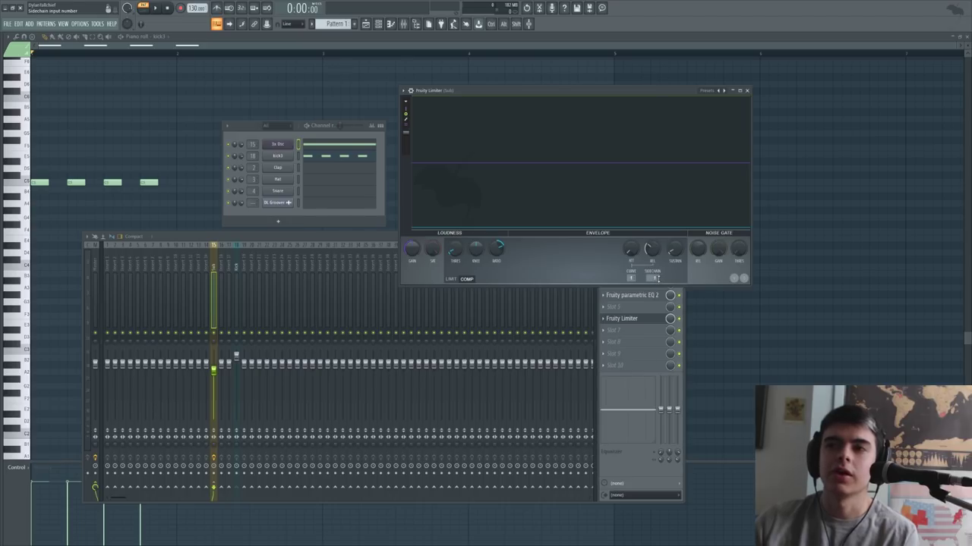
# Step: Review the Kick and Sub mixer tracks and set up a separate mixer track named Sidechain, coloured red
pyautogui.click(237, 262)
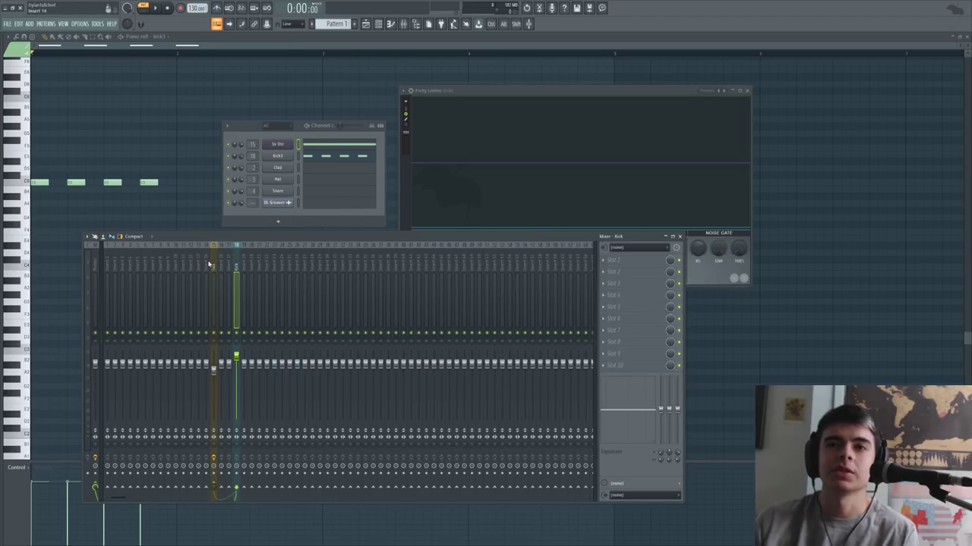
pyautogui.click(212, 264)
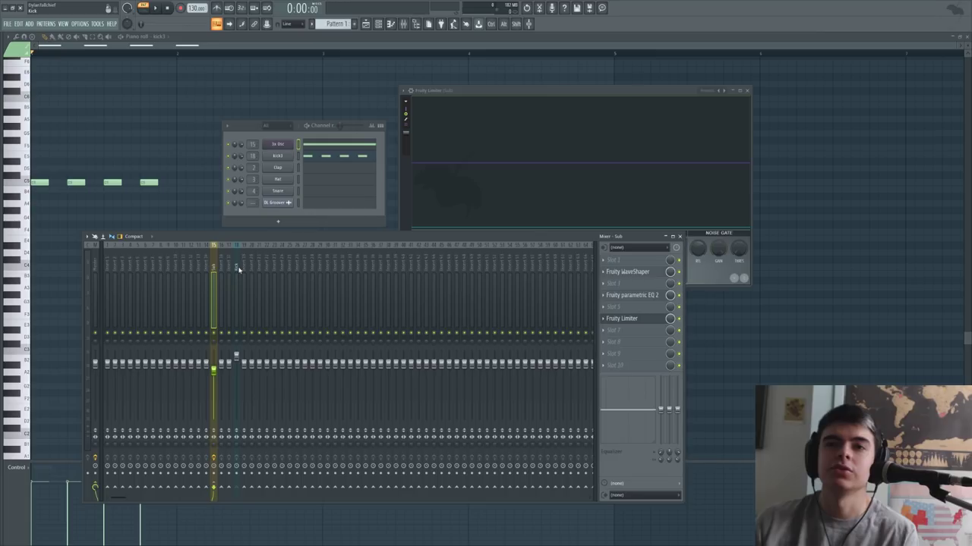
pyautogui.click(168, 256)
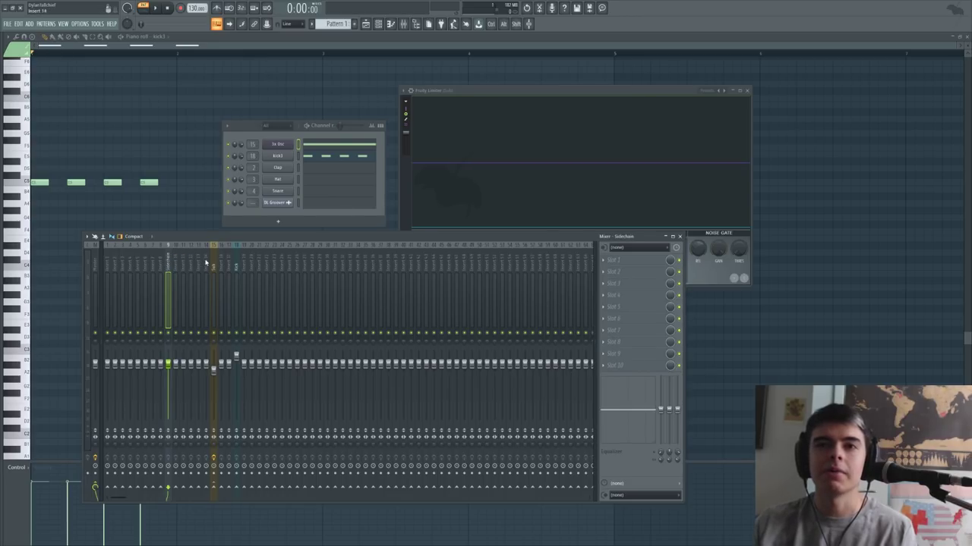
pyautogui.click(207, 261)
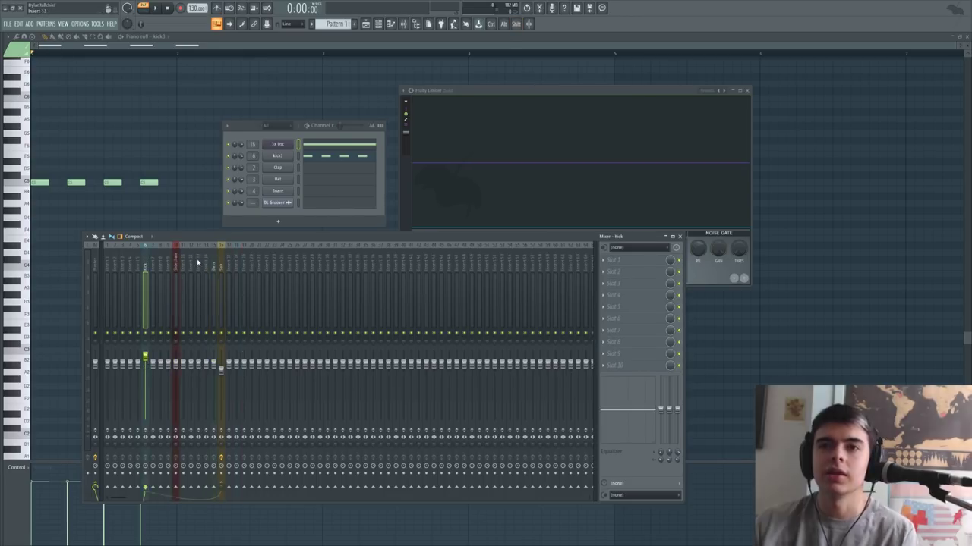
# Step: Name and colour the mixer tracks around Sub as Bass, Synths and Arps
pyautogui.click(214, 259)
pyautogui.press('Right')
pyautogui.press('Right')
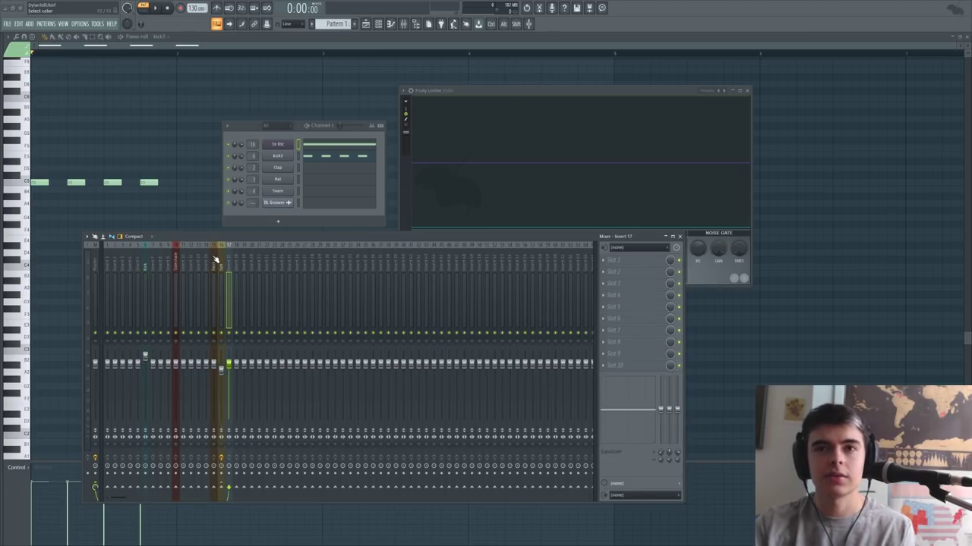
pyautogui.press('Right')
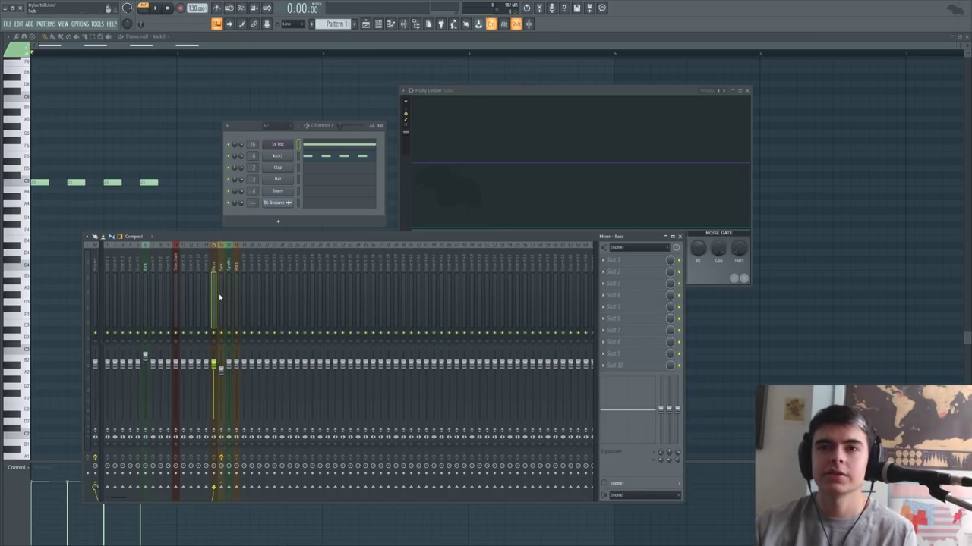
# Step: Select the Bass, Sub, Synths and Arps mixer tracks together with Insert 21 and route them to the Sidechain track
pyautogui.moveTo(219, 297); pyautogui.dragTo(236, 299)
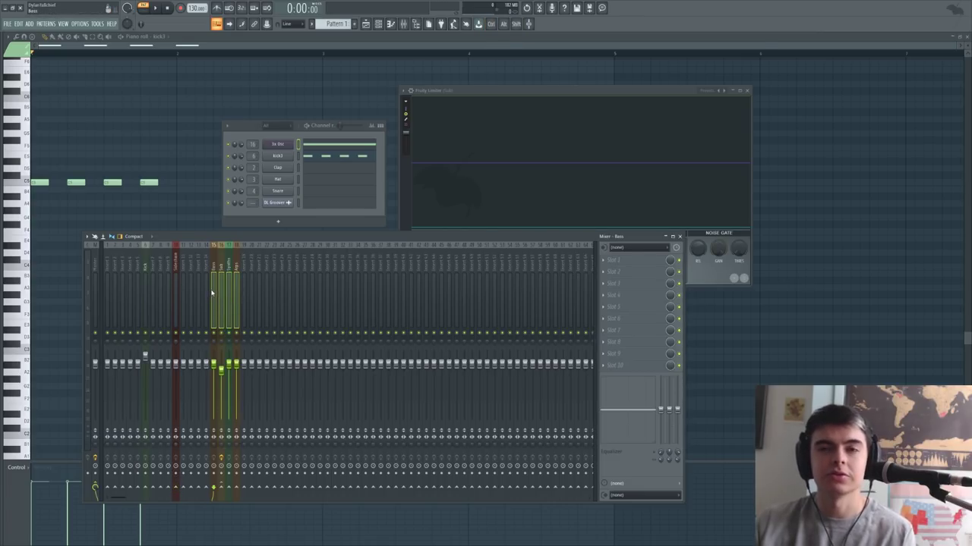
pyautogui.keyDown('ctrl'); pyautogui.keyDown('shift'); pyautogui.click(237, 284); pyautogui.keyUp('shift'); pyautogui.keyUp('ctrl')
pyautogui.moveTo(321, 303); pyautogui.dragTo(238, 295)
pyautogui.click(259, 304)
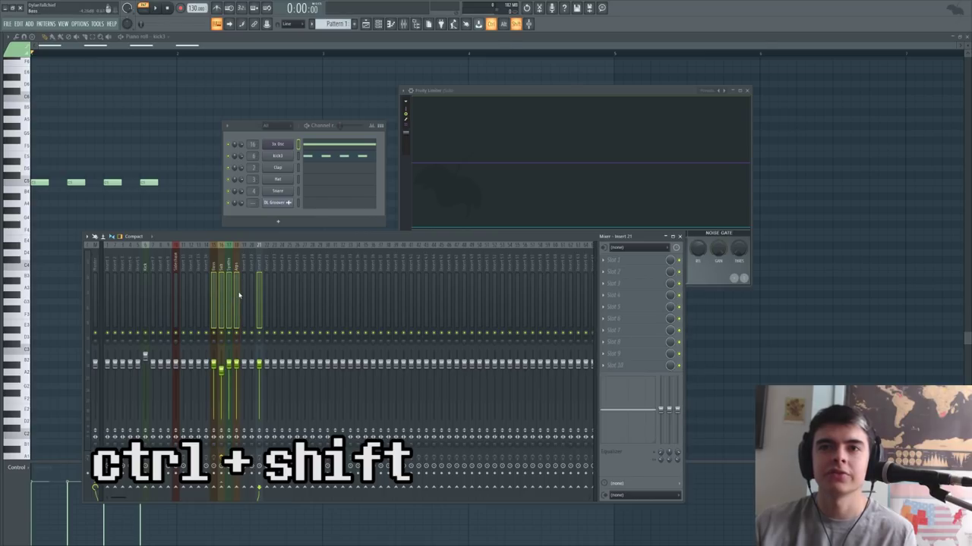
pyautogui.click(175, 488)
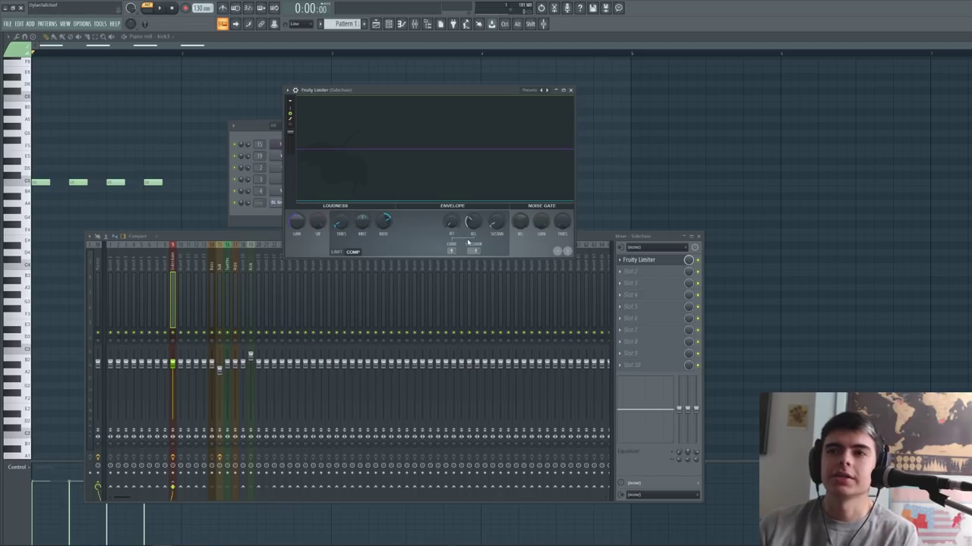
# Step: Choose Kick as the sidechain input of the Sidechain track's Fruity Limiter and audition the ducking with a short playback
pyautogui.rightClick(472, 251)
pyautogui.click(485, 293)
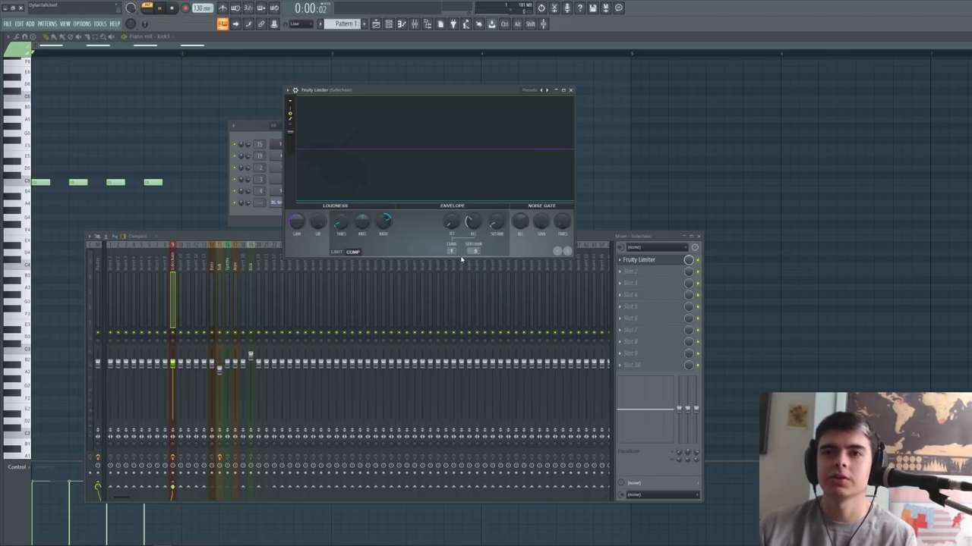
pyautogui.press('space')
pyautogui.press('space')
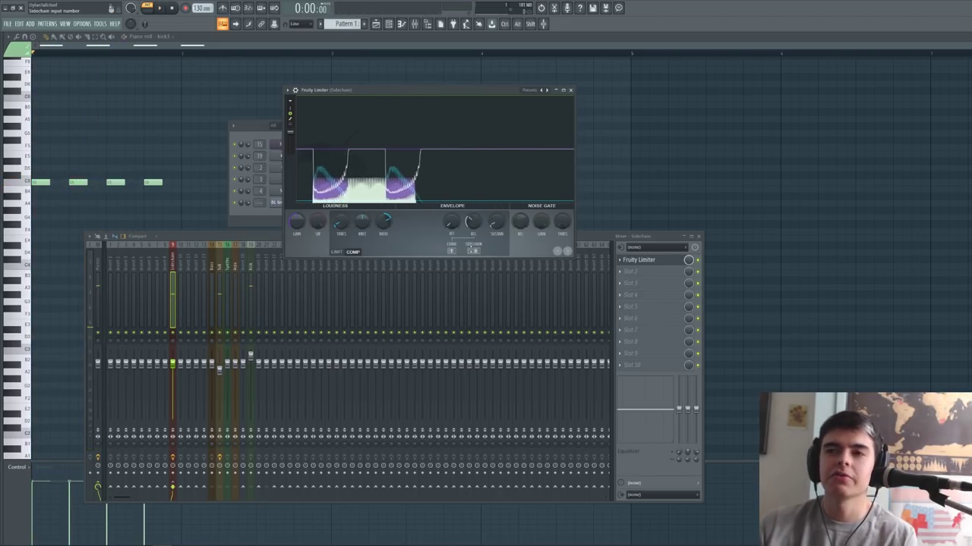
# Step: Review the available sidechain inputs in the Sidechain track's Fruity Limiter, keeping Kick selected
pyautogui.click(474, 250)
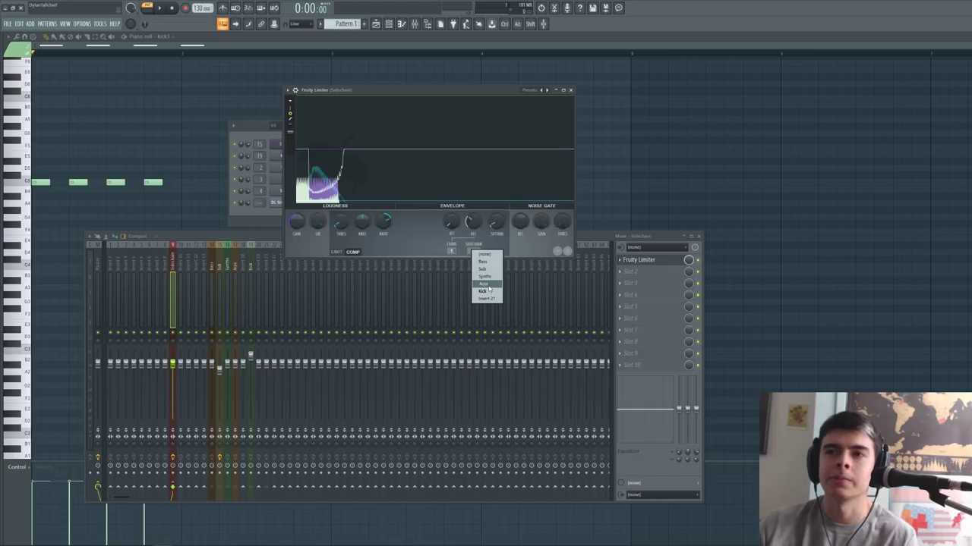
pyautogui.click(471, 250)
pyautogui.rightClick(470, 251)
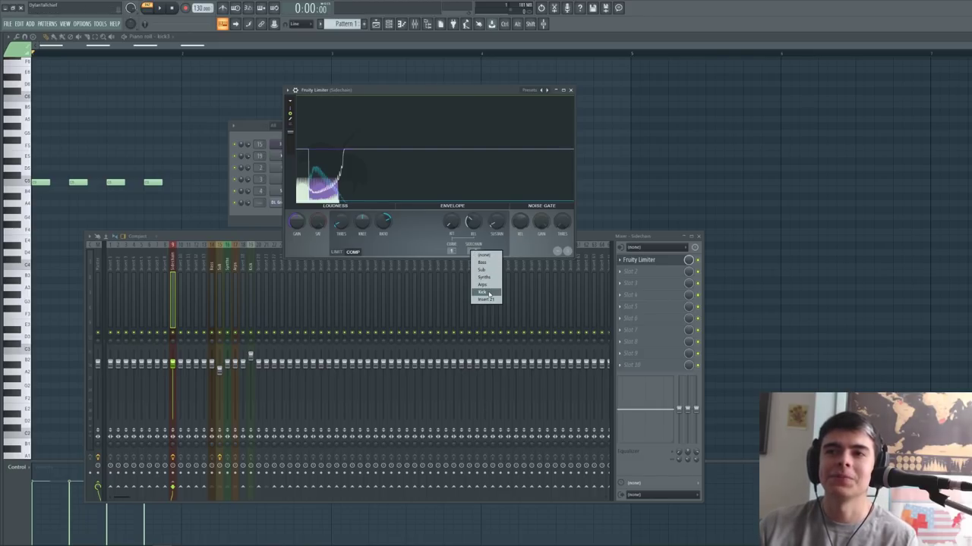
pyautogui.click(486, 292)
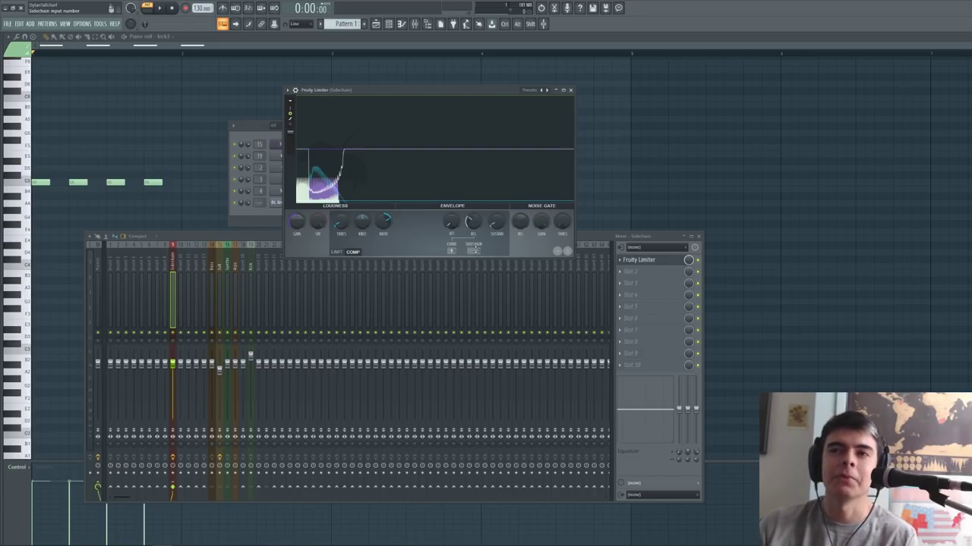
pyautogui.click(476, 251)
pyautogui.click(395, 236)
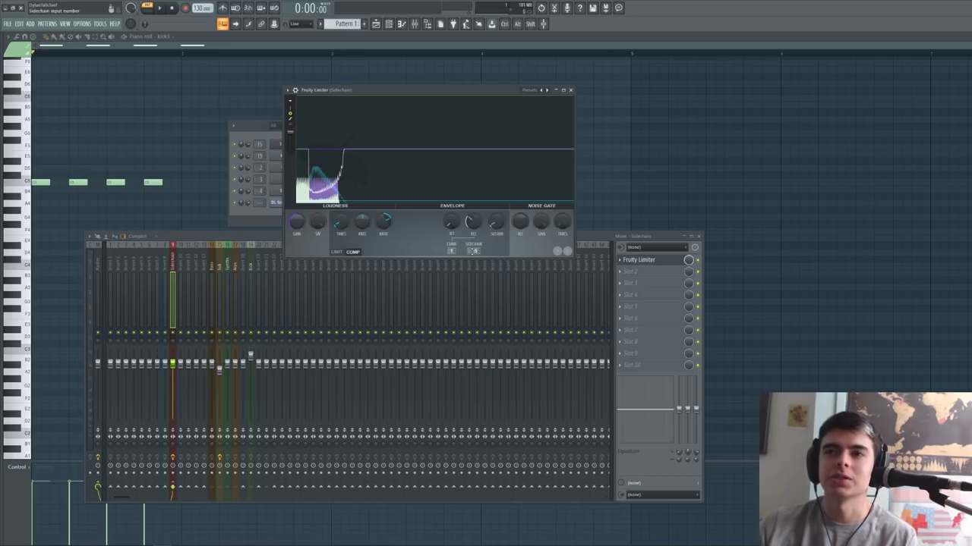
pyautogui.rightClick(472, 251)
pyautogui.click(412, 245)
# Step: Check the Bass track's routing to the Sidechain track and review the sidechain inputs listed in its Fruity Limiter
pyautogui.click(213, 275)
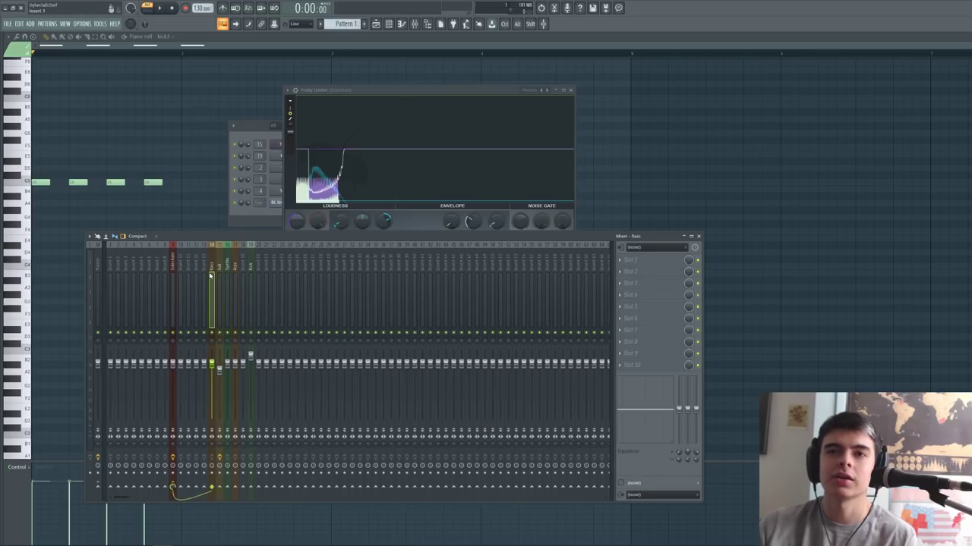
pyautogui.click(170, 265)
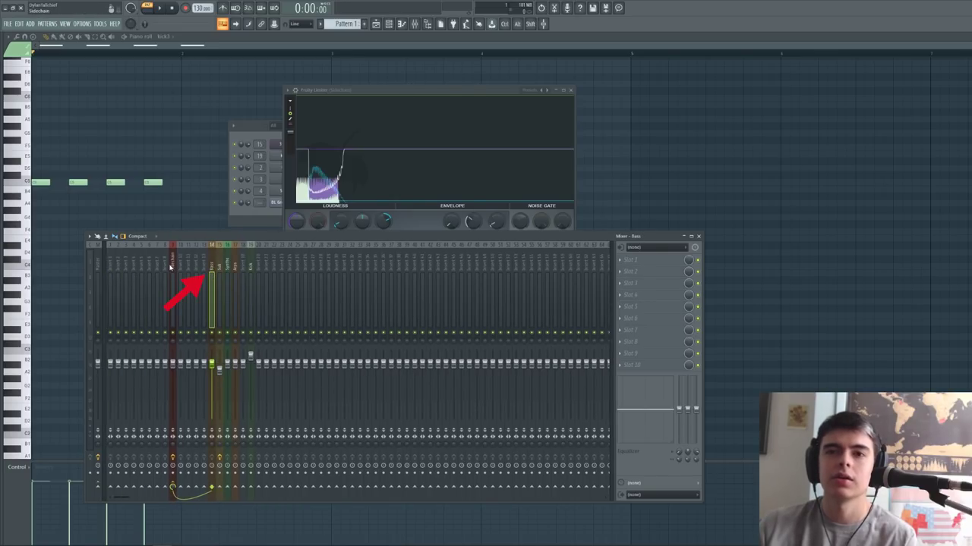
pyautogui.click(474, 251)
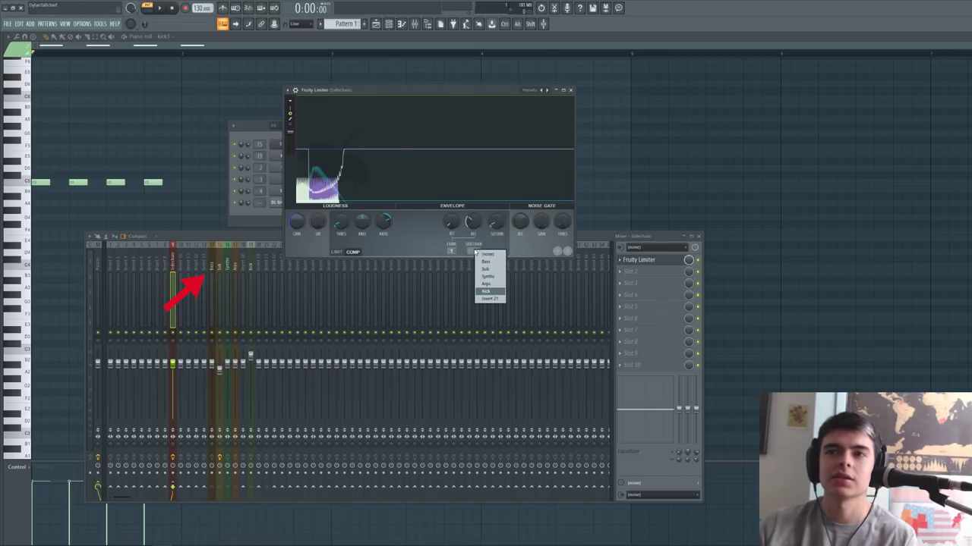
pyautogui.click(455, 264)
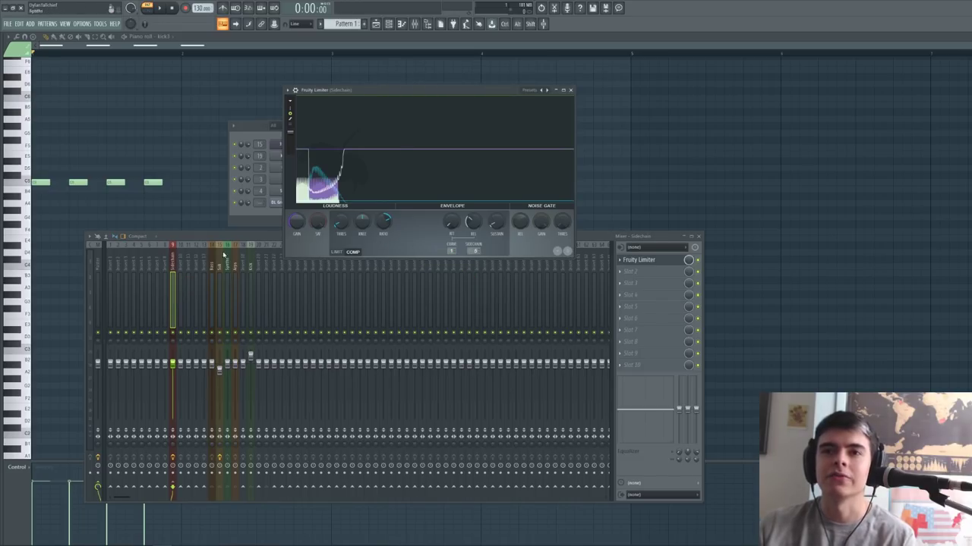
# Step: Move the Kick mixer track to the left of the Bass track
pyautogui.click(234, 262)
pyautogui.click(251, 264)
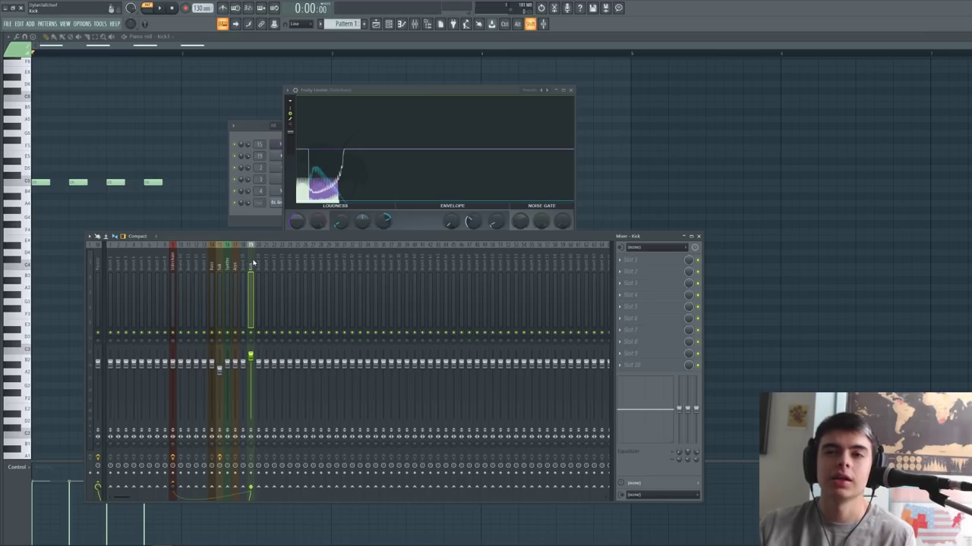
pyautogui.scroll(2, 236, 263)
pyautogui.scroll(5, 236, 263)
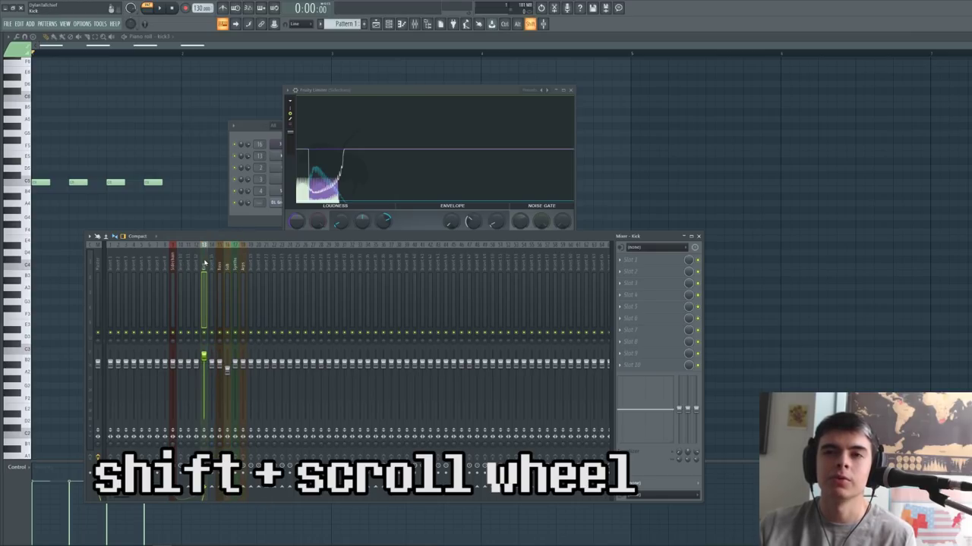
# Step: Review the reordered sidechain inputs in the Sidechain track's Fruity Limiter and pick Arps
pyautogui.click(170, 261)
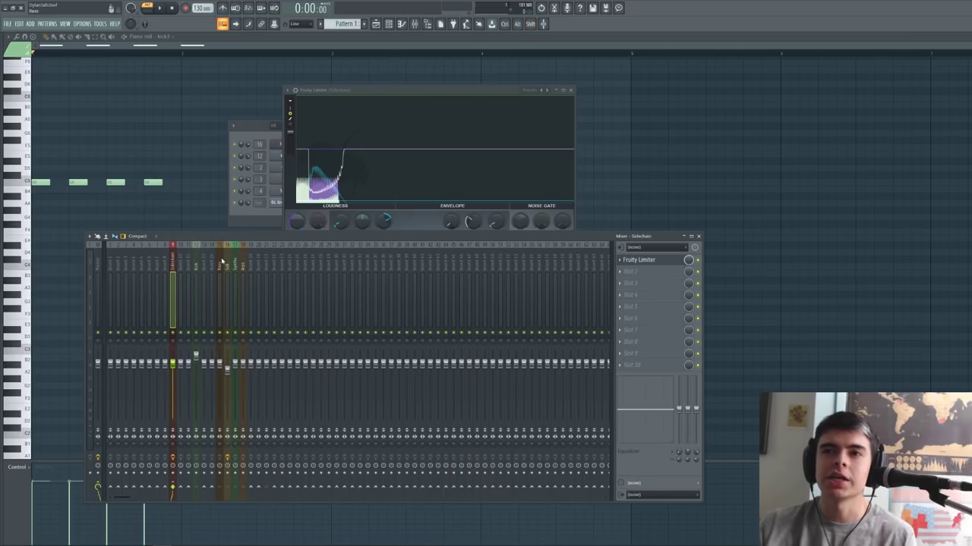
pyautogui.click(349, 95)
pyautogui.click(436, 308)
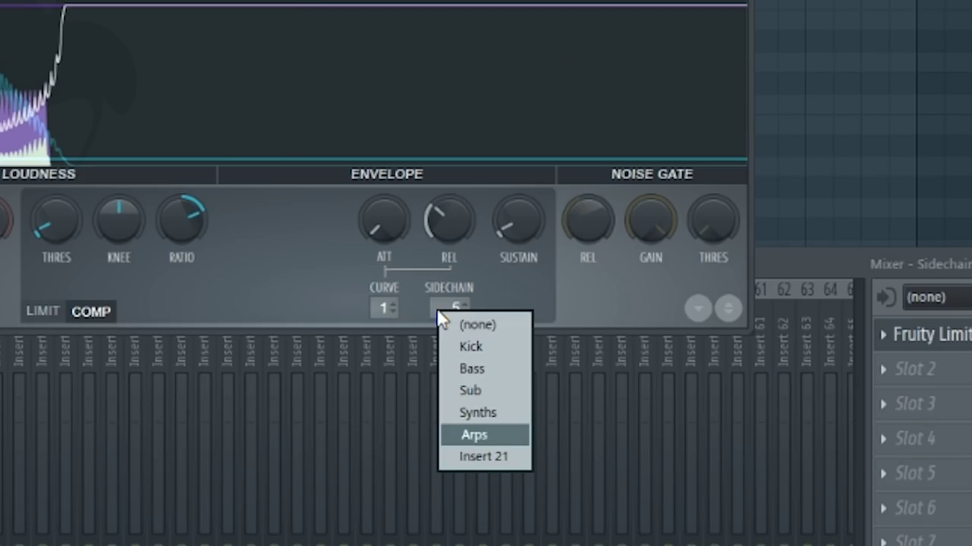
pyautogui.click(494, 435)
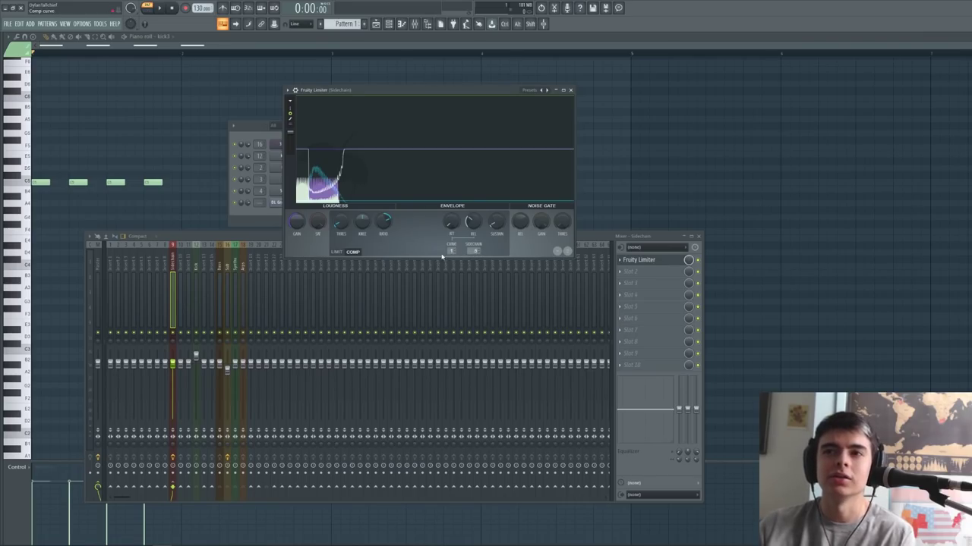
# Step: Compare the Kick and Arps tracks' routing and choose Kick as the sidechain input of the Sidechain track's Fruity Limiter
pyautogui.click(194, 268)
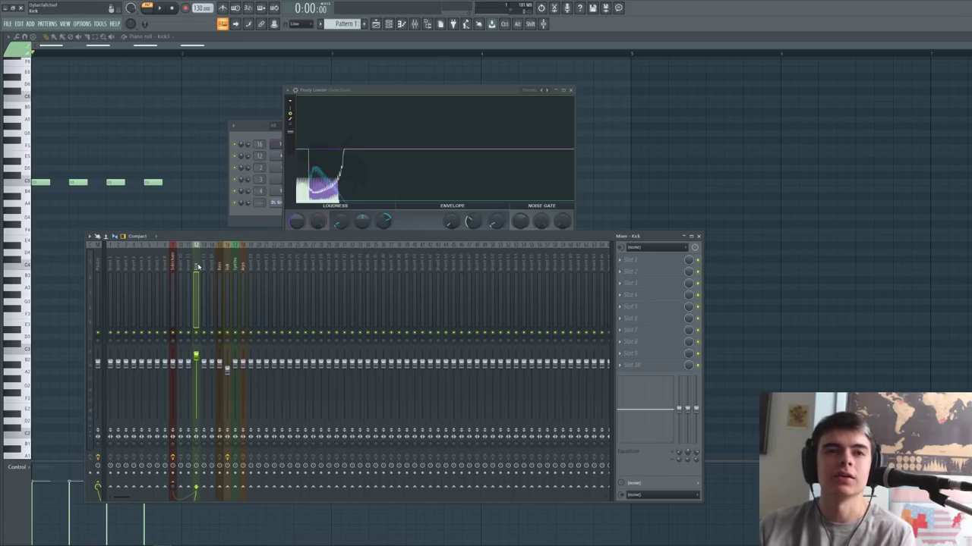
pyautogui.click(242, 264)
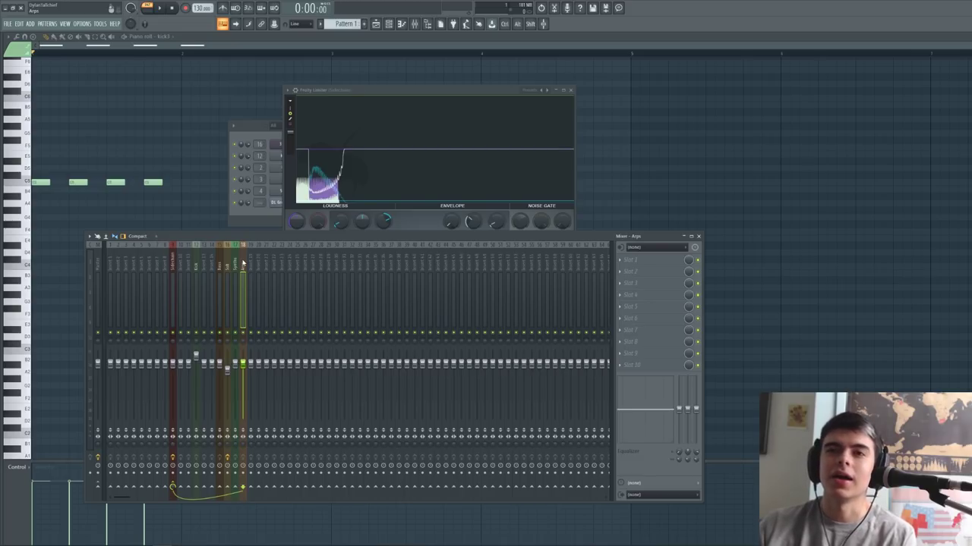
pyautogui.click(195, 265)
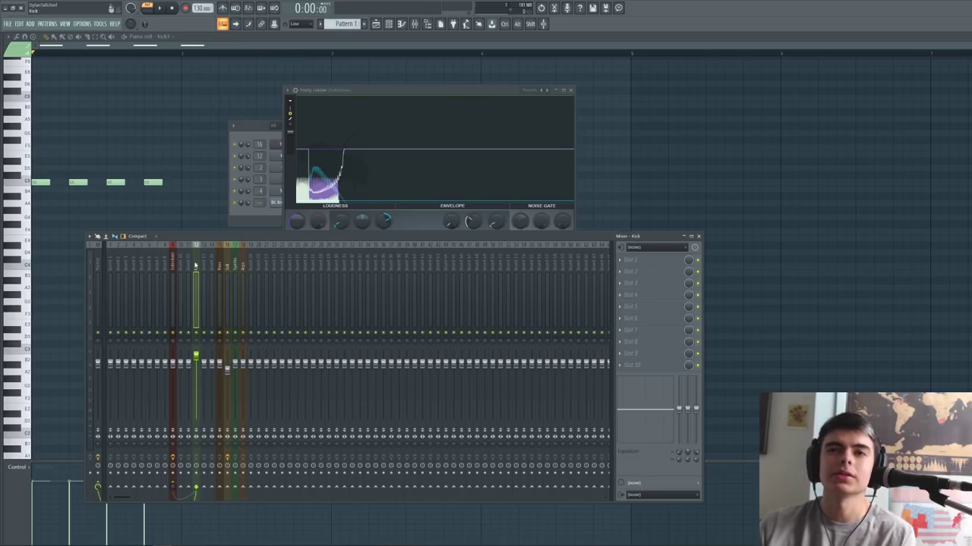
pyautogui.click(174, 264)
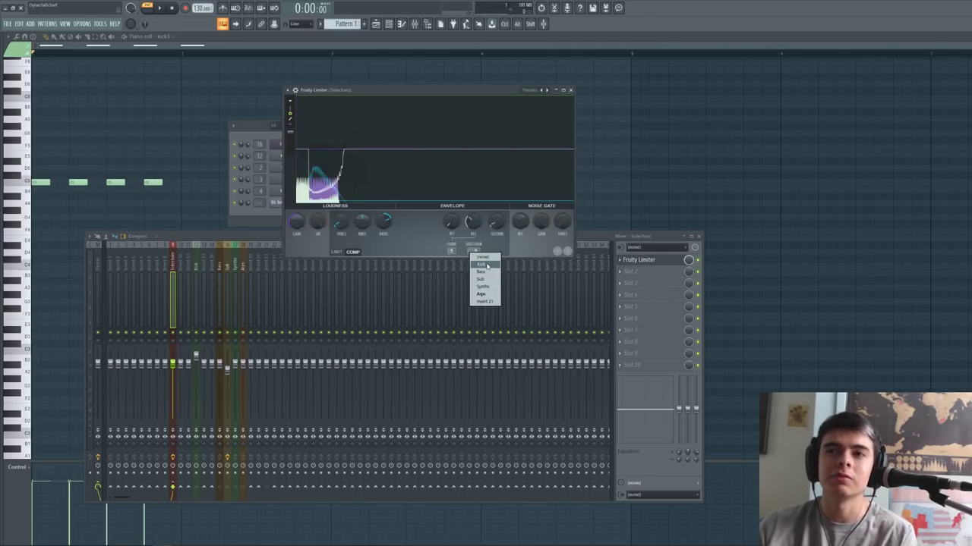
pyautogui.click(485, 264)
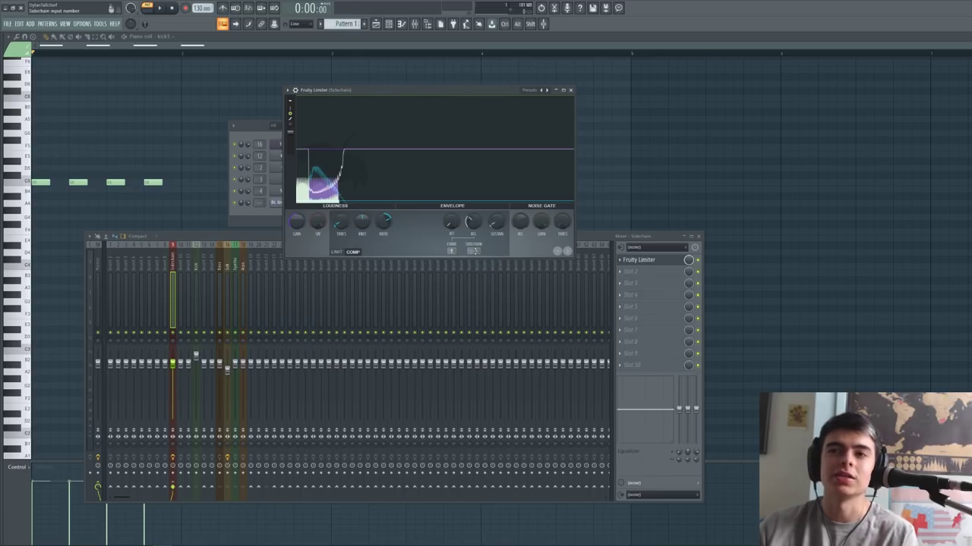
pyautogui.click(480, 251)
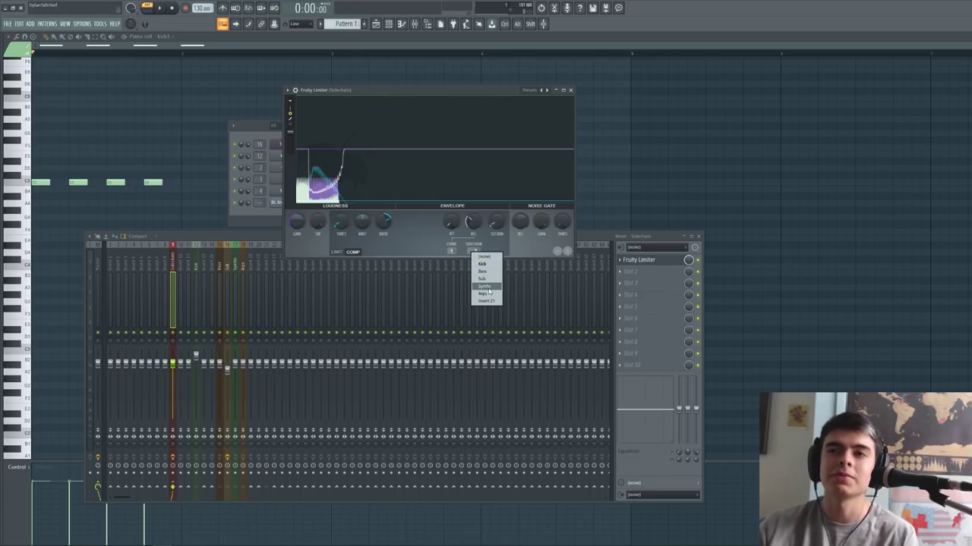
pyautogui.click(481, 265)
# Step: Move the Kick mixer track to the right of Arps and choose Kick again as the Fruity Limiter's sidechain input
pyautogui.click(195, 265)
pyautogui.keyDown('shift'); pyautogui.scroll(-7, 196, 264); pyautogui.keyUp('shift')
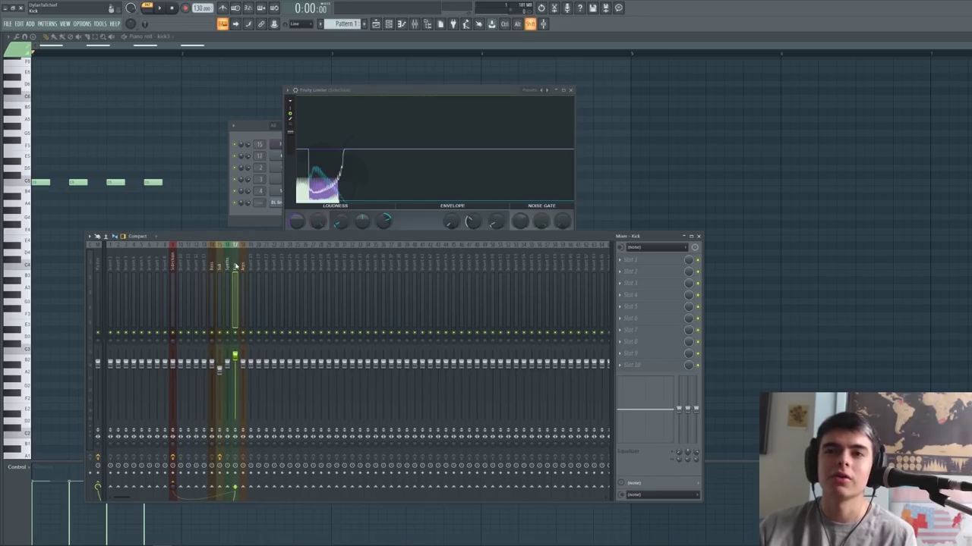
pyautogui.click(173, 258)
pyautogui.click(474, 252)
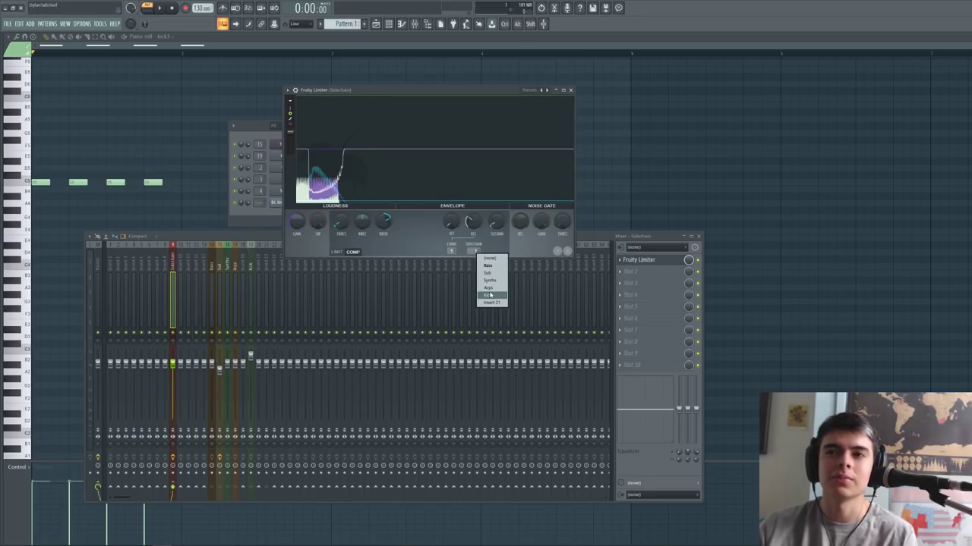
pyautogui.click(490, 296)
# Step: Choose Bass as the sidechain input of the Sidechain track's Fruity Limiter and recheck the input list
pyautogui.rightClick(474, 251)
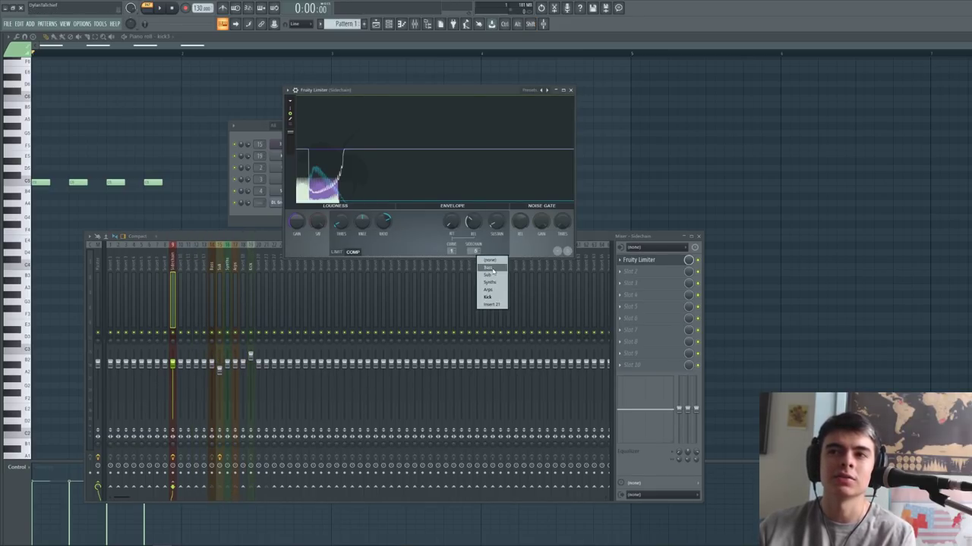
pyautogui.click(486, 266)
pyautogui.click(473, 252)
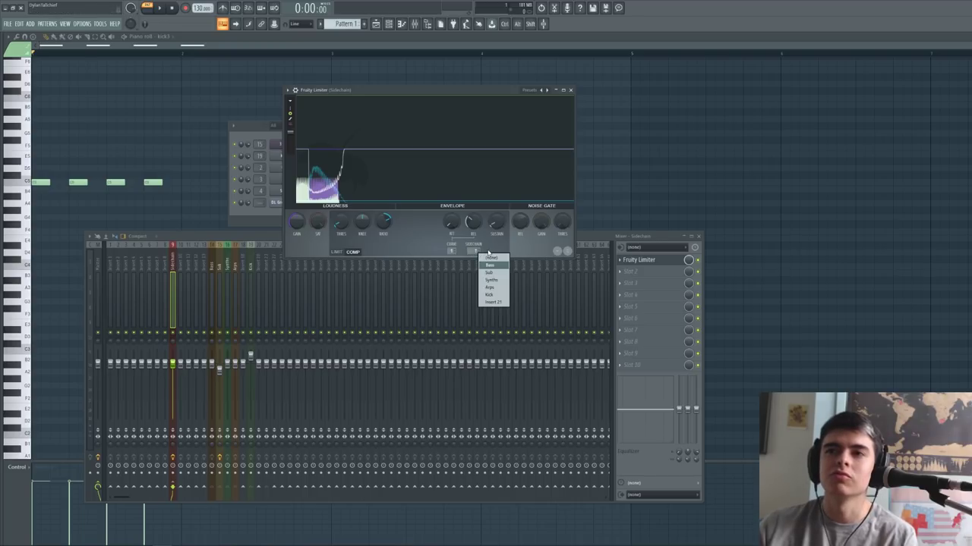
pyautogui.click(490, 250)
# Step: Move the Kick mixer track back to the left of the Bass track
pyautogui.click(250, 267)
pyautogui.scroll(4, 251, 267)
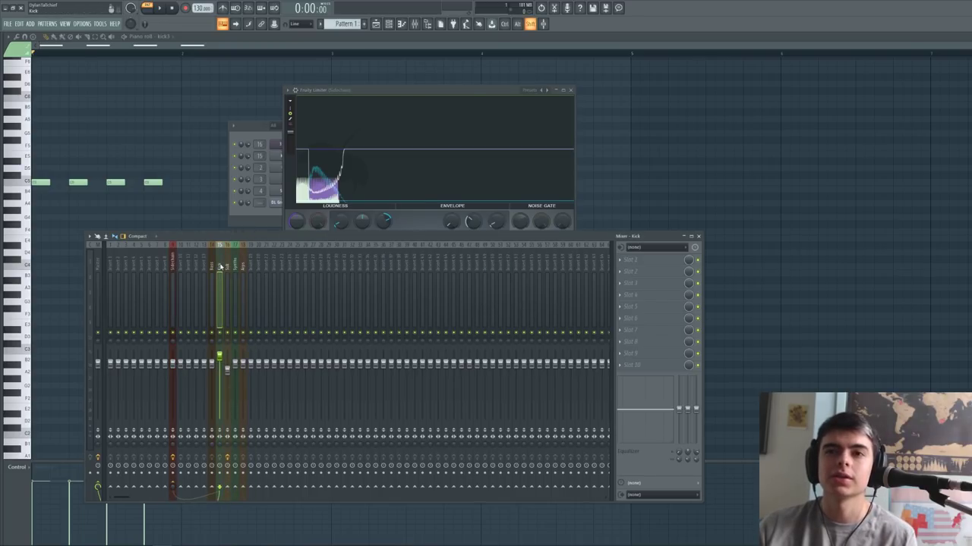
pyautogui.scroll(2, 220, 267)
pyautogui.click(220, 266)
# Step: Select the Sub, Arps and Synths tracks in turn to check their routing to the Sidechain track
pyautogui.click(230, 268)
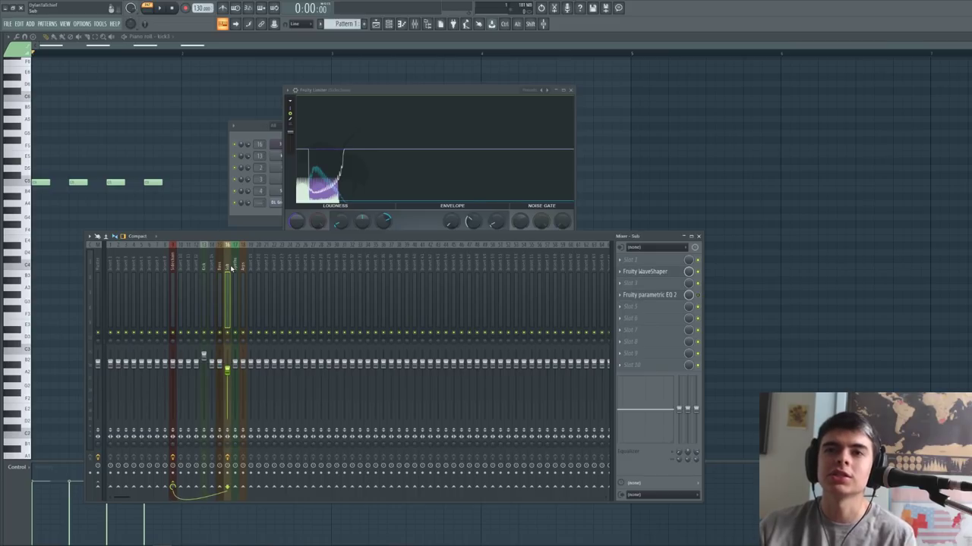
pyautogui.click(243, 265)
pyautogui.click(236, 265)
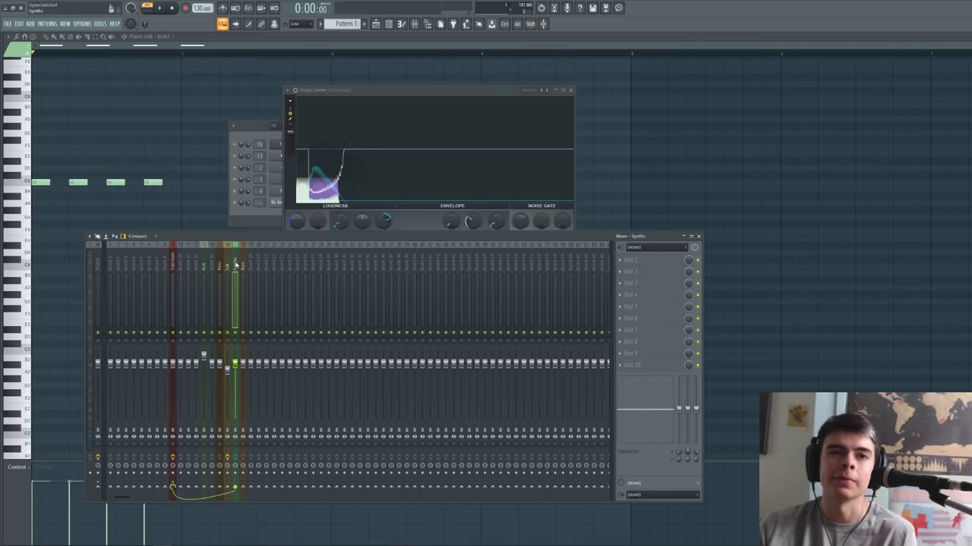
pyautogui.click(227, 267)
# Step: Move the Kick track to mixer track 3, left of the Sidechain track
pyautogui.click(204, 261)
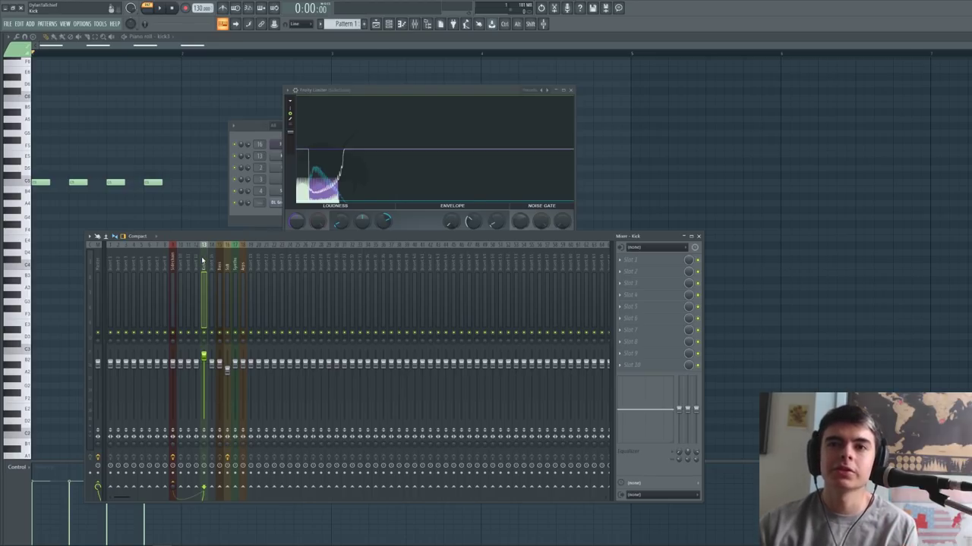
pyautogui.moveTo(202, 262); pyautogui.dragTo(131, 263)
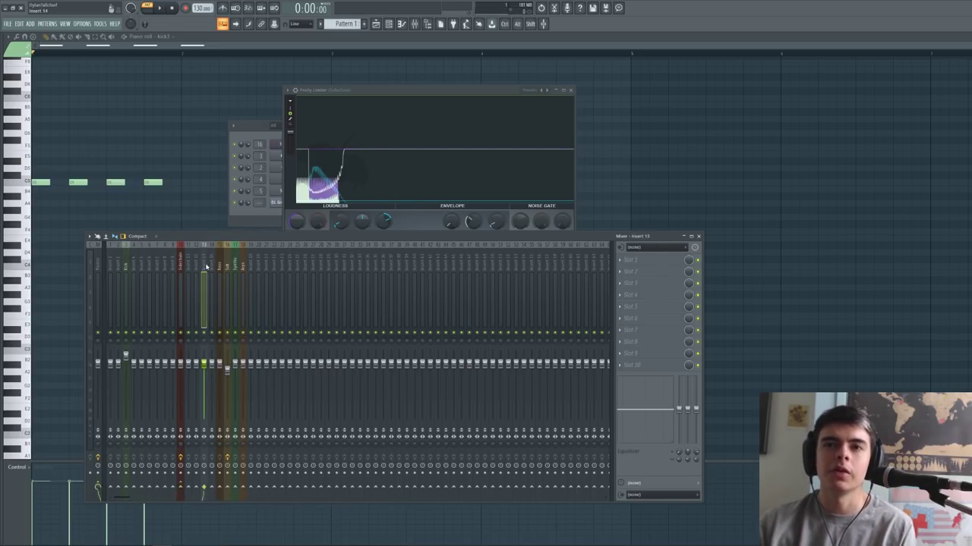
pyautogui.click(224, 283)
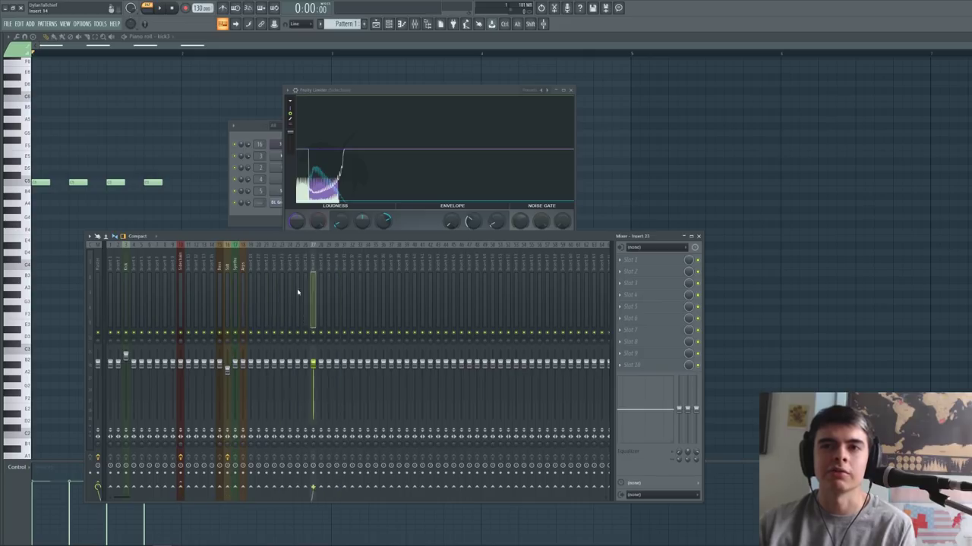
pyautogui.click(125, 264)
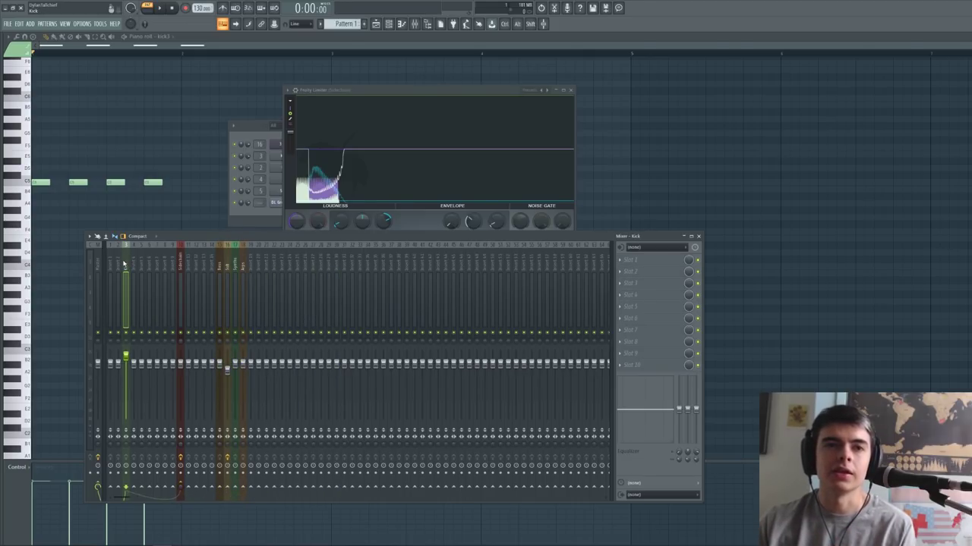
# Step: Check the order of the sidechain inputs in the Sidechain track's Fruity Limiter
pyautogui.click(384, 99)
pyautogui.rightClick(476, 254)
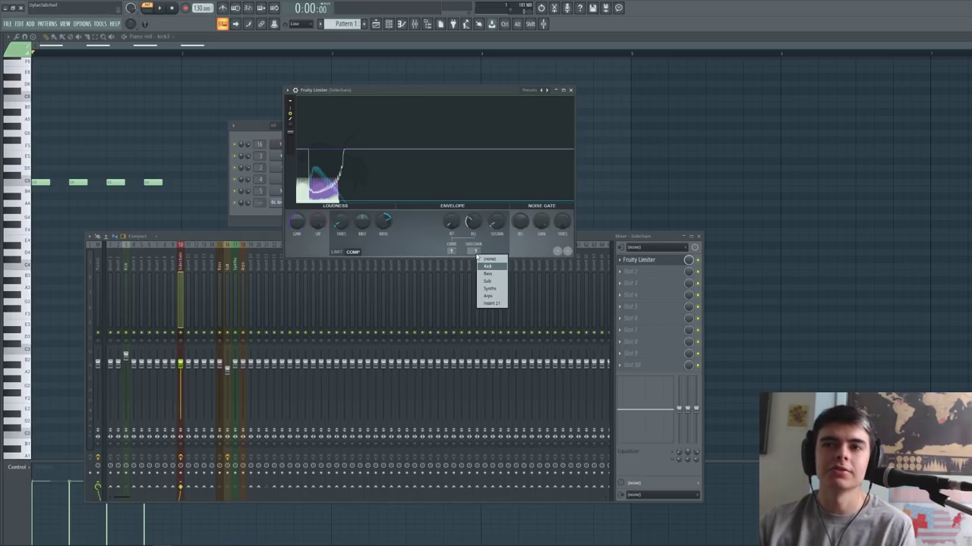
pyautogui.click(406, 250)
# Step: Move the Arps mixer track to the left of Synths and reselect the Kick track
pyautogui.click(227, 274)
pyautogui.moveTo(282, 260); pyautogui.dragTo(258, 267)
pyautogui.keyDown('shift'); pyautogui.click(242, 265); pyautogui.keyUp('shift')
pyautogui.keyDown('shift'); pyautogui.scroll(1, 236, 265); pyautogui.keyUp('shift')
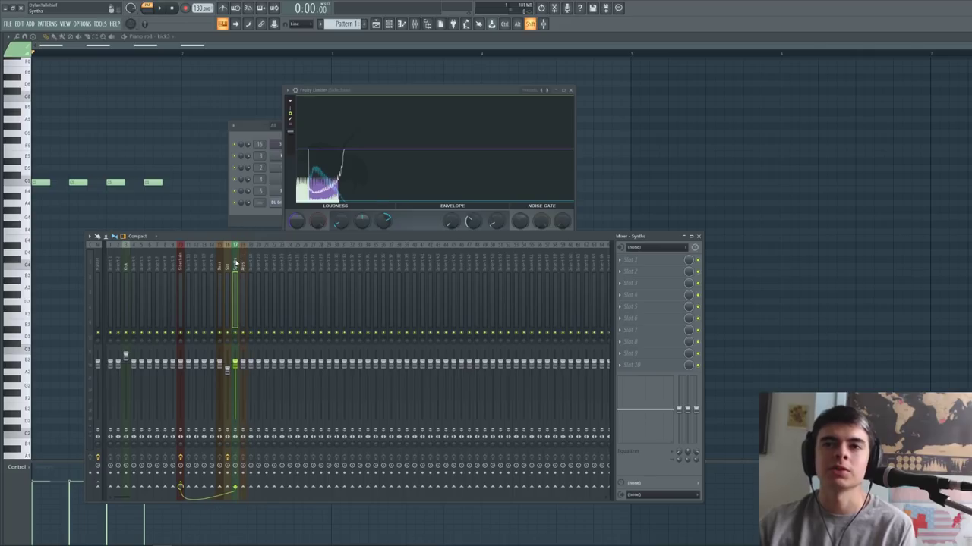
pyautogui.keyDown('shift'); pyautogui.click(244, 262); pyautogui.keyUp('shift')
pyautogui.click(234, 261)
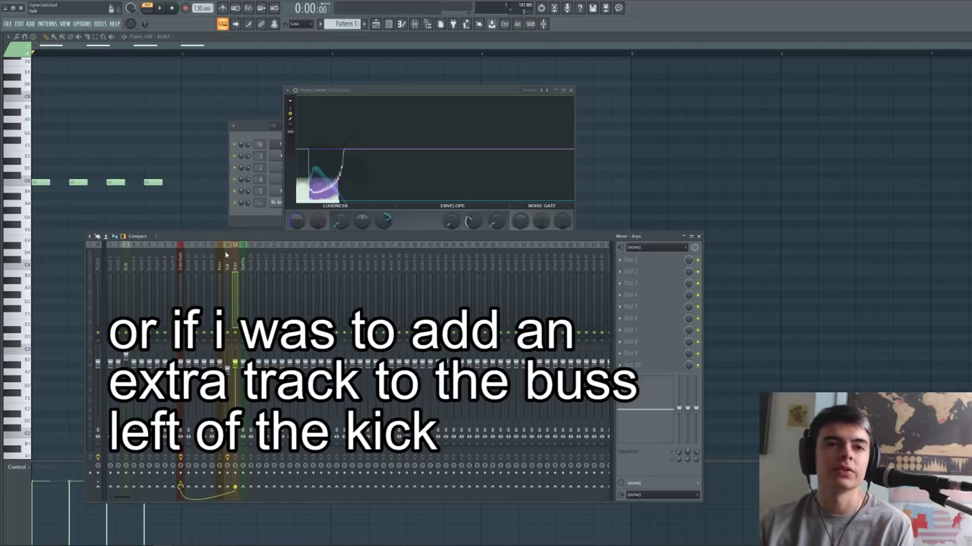
pyautogui.click(126, 266)
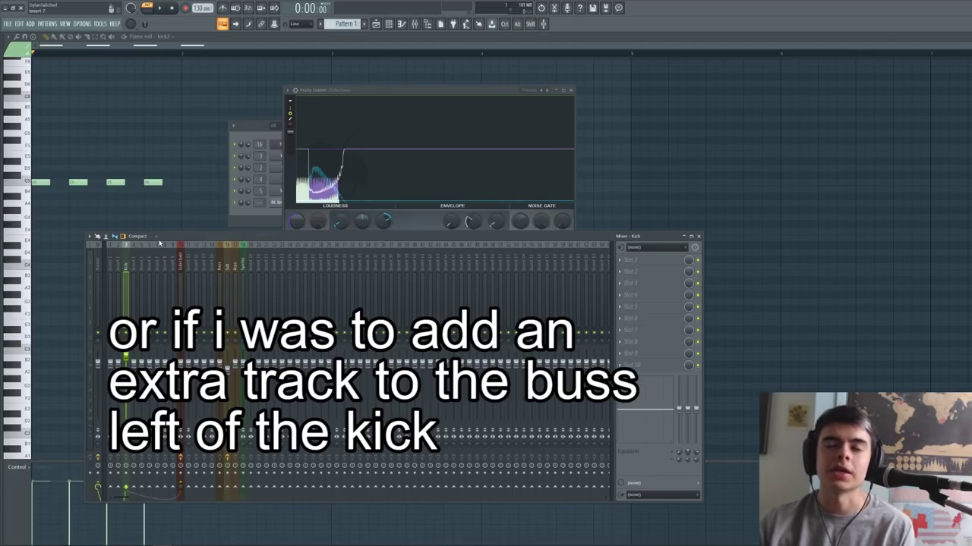
# Step: Reposition the Fruity Limiter on the VEH2 Houseloops track and compare its limiter and compressor modes, ending in COMP
pyautogui.moveTo(339, 93); pyautogui.dragTo(335, 105)
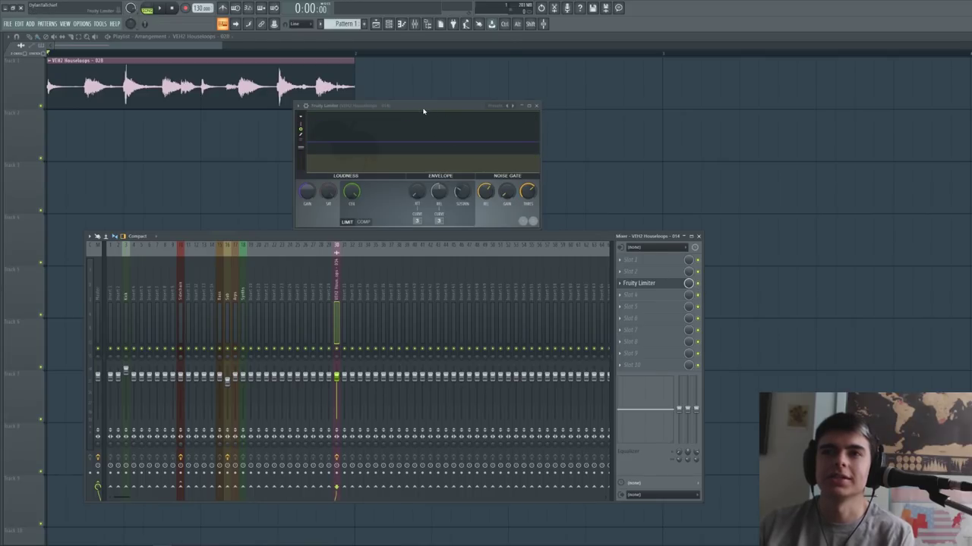
pyautogui.moveTo(423, 108); pyautogui.dragTo(438, 114)
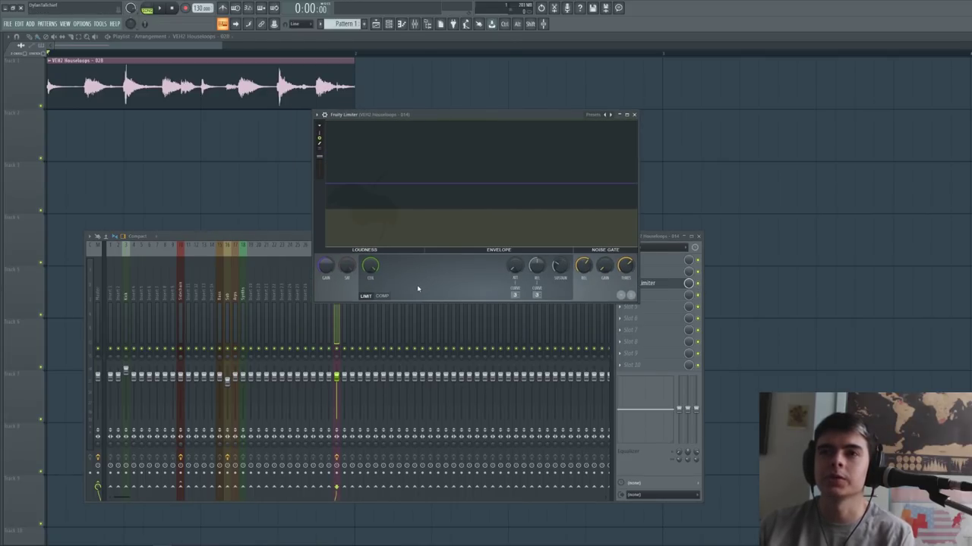
pyautogui.click(386, 296)
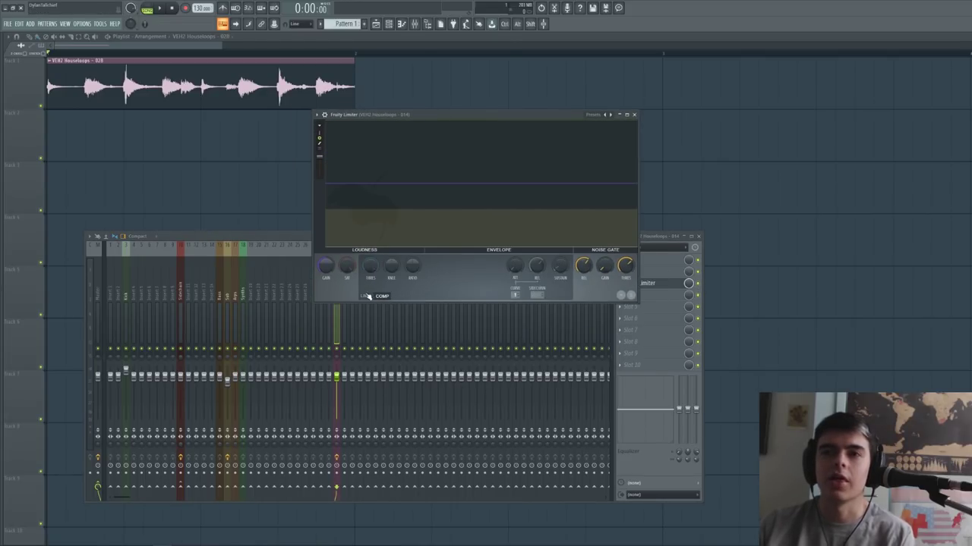
pyautogui.click(366, 296)
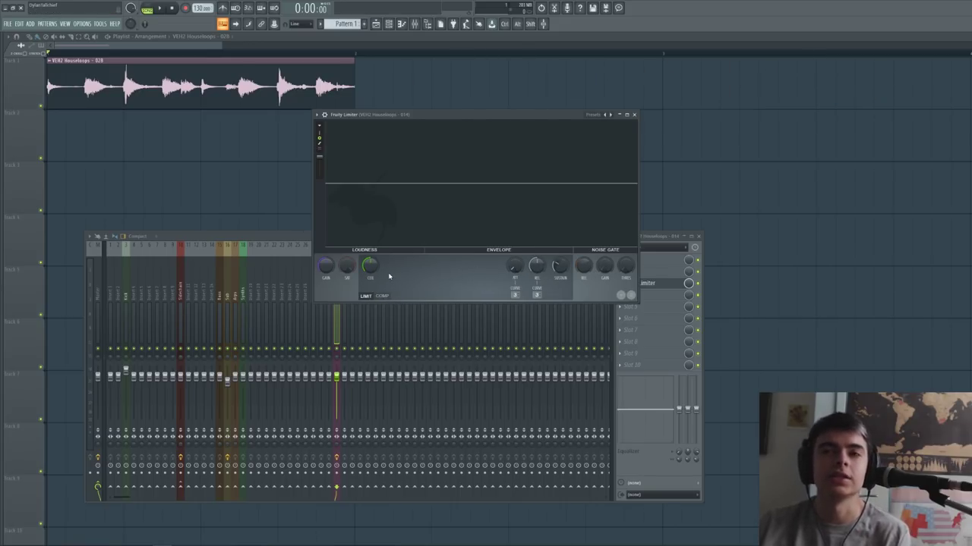
pyautogui.click(382, 296)
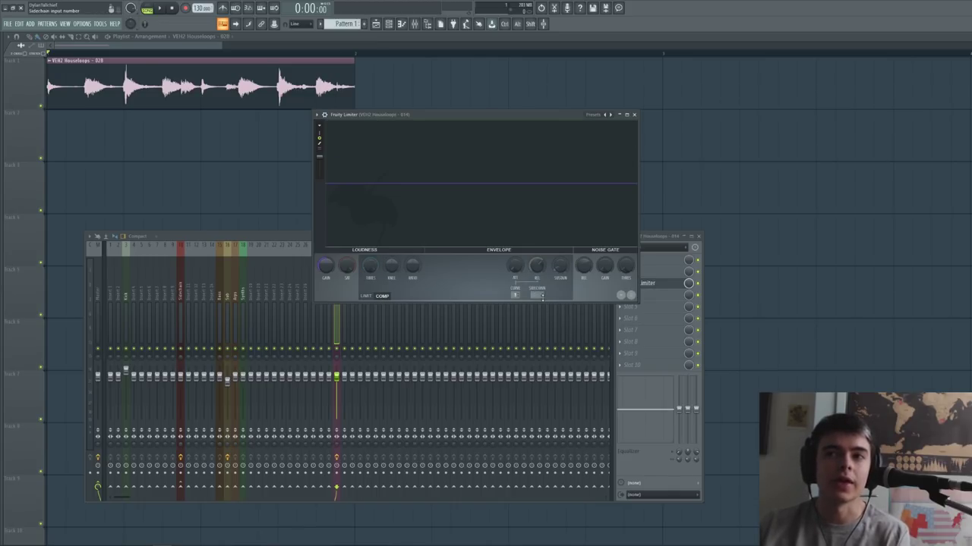